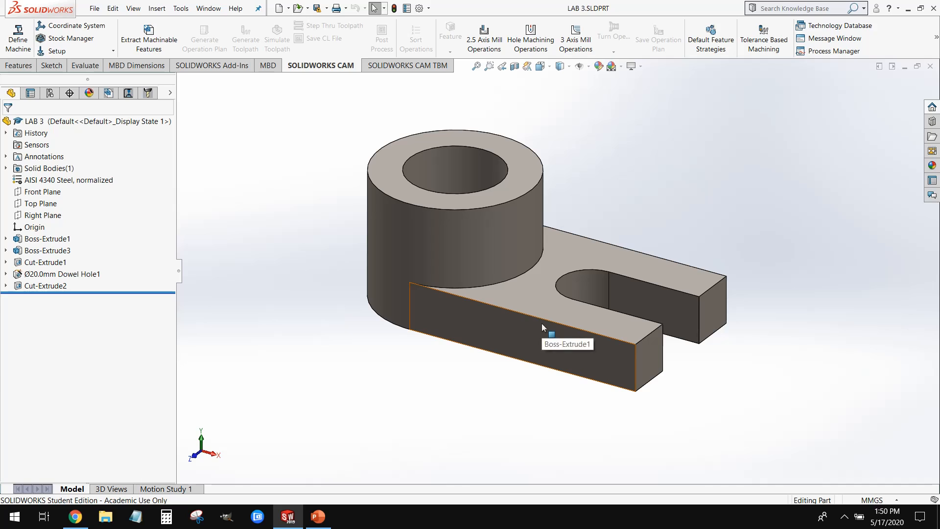
Examine the finished part's base side, slotted top, bore and cylinder faces.
click(506, 337)
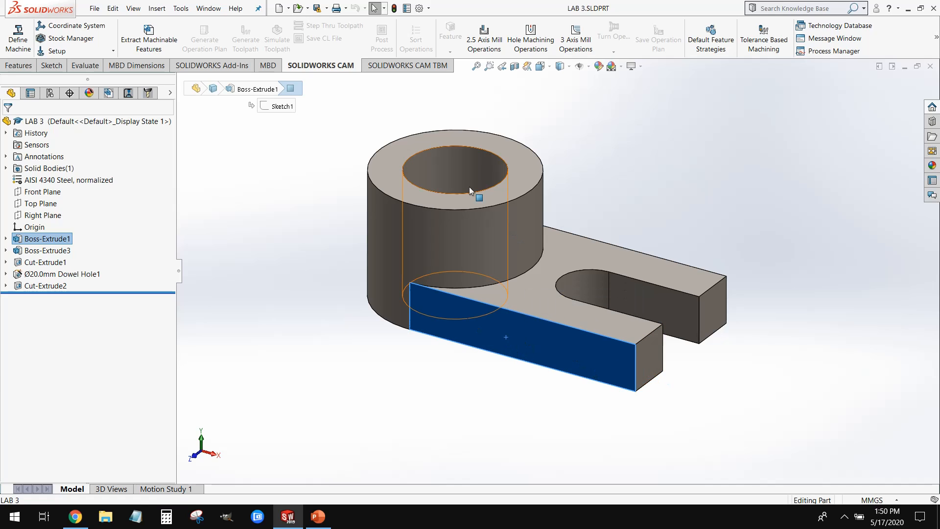
click(625, 278)
click(449, 167)
click(451, 224)
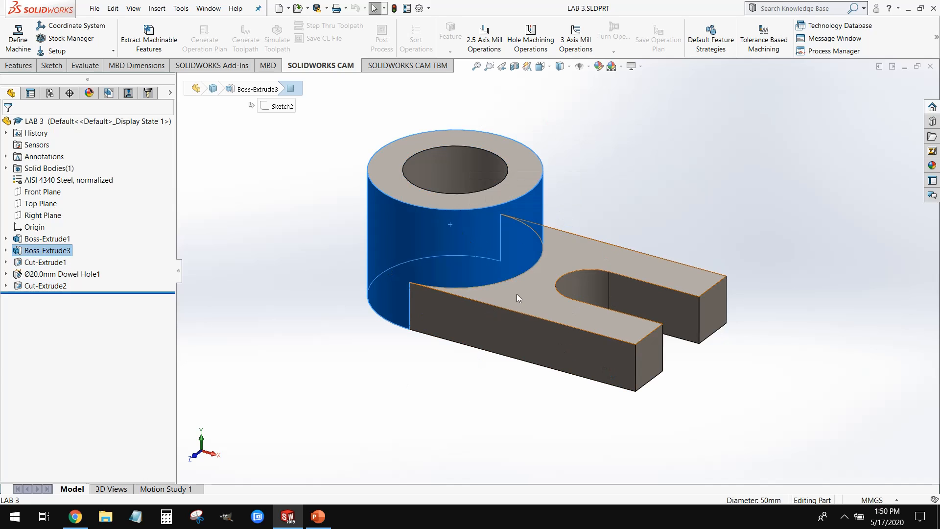
click(232, 205)
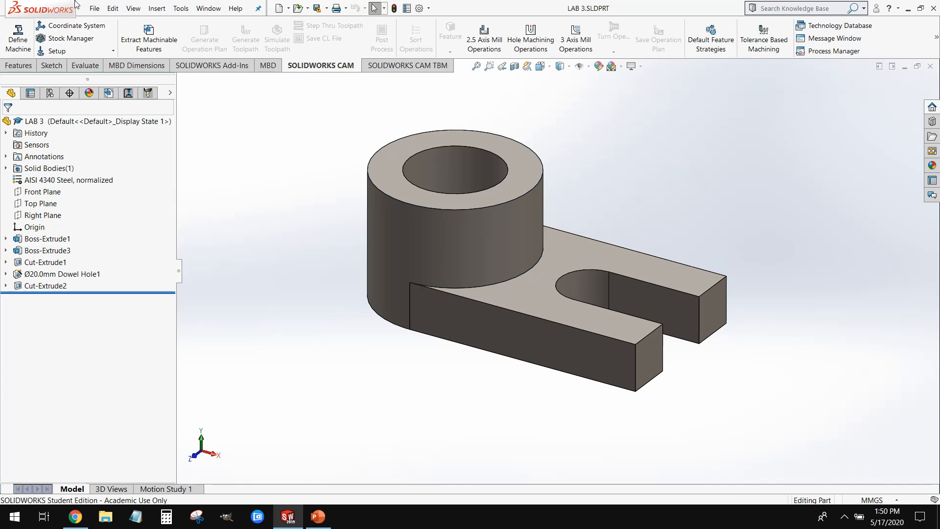
Create a new part document and set its units to MMGS (millimeter, gram, second).
click(94, 9)
click(100, 22)
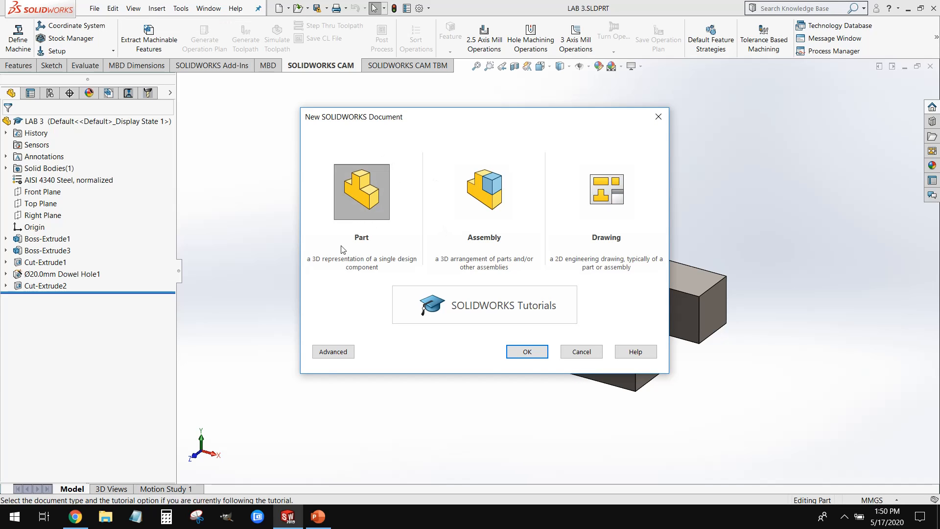
click(539, 355)
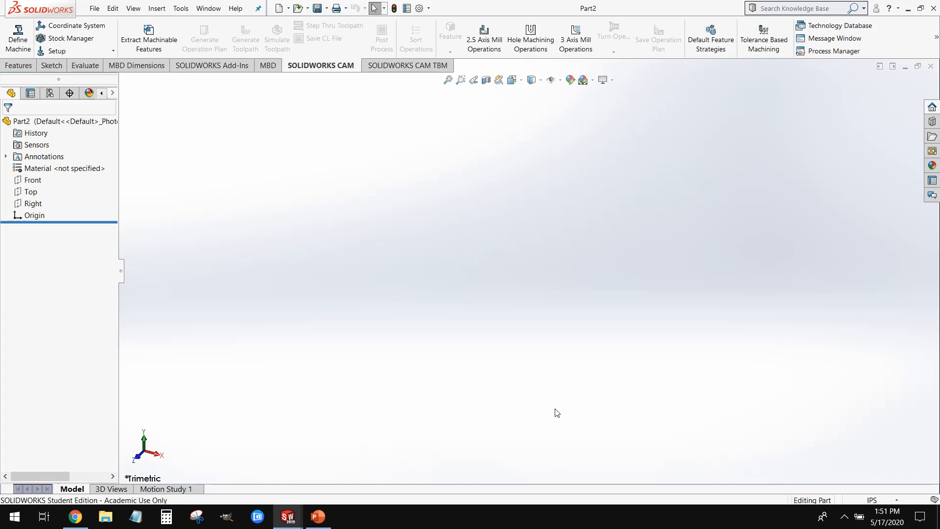
click(879, 499)
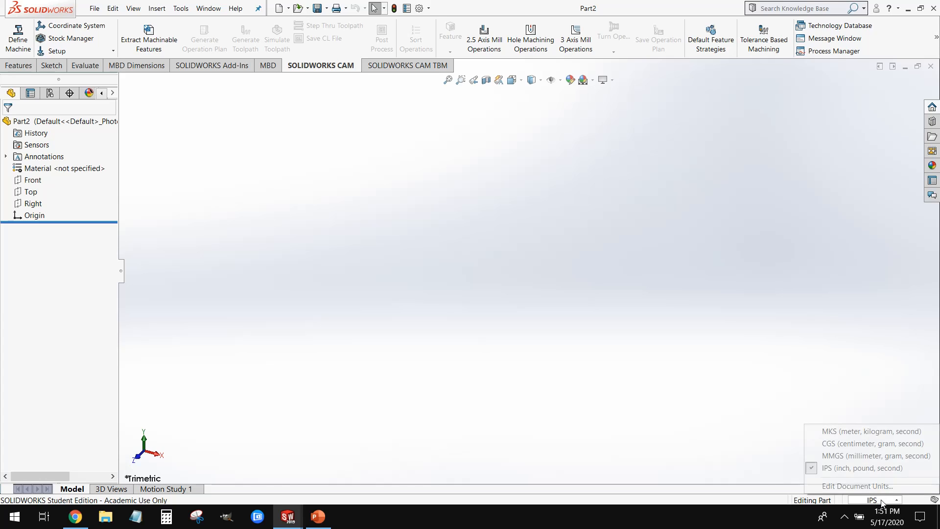
click(873, 456)
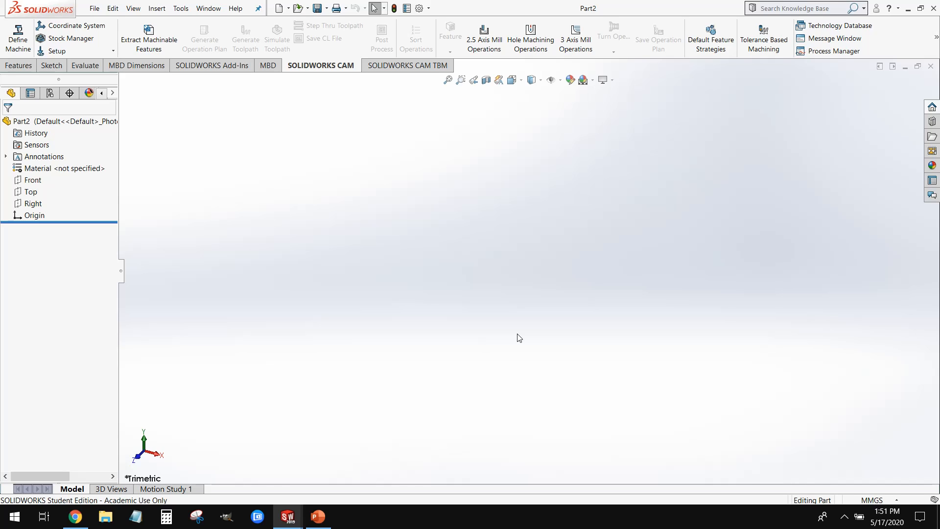
Start a new sketch on the Top plane.
click(29, 180)
click(28, 191)
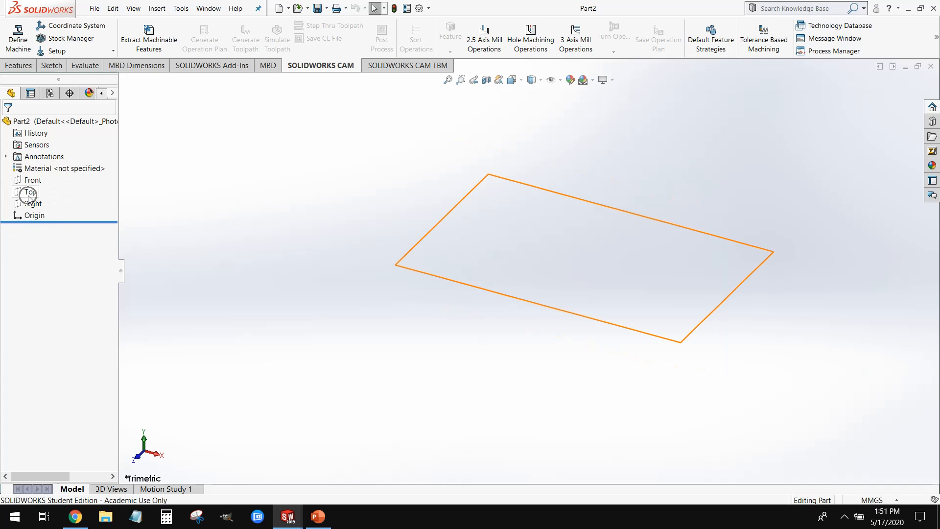
click(29, 194)
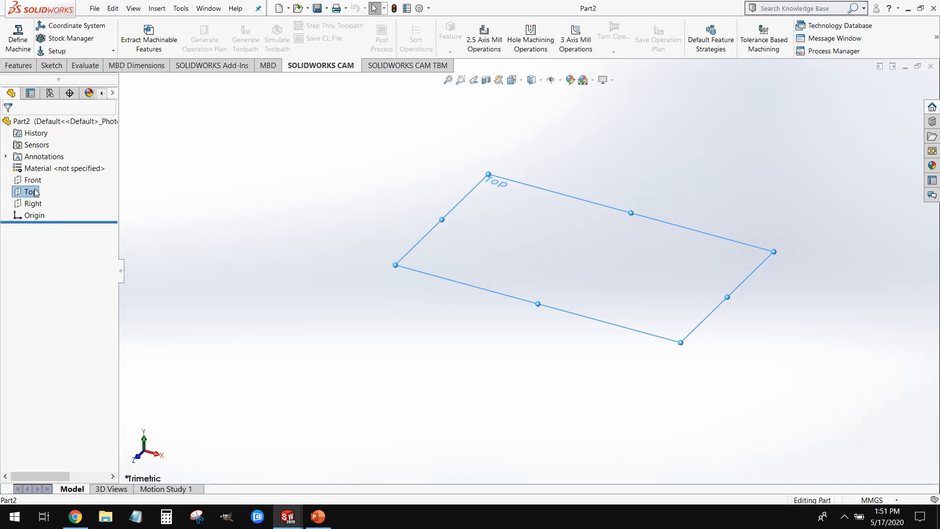
click(51, 175)
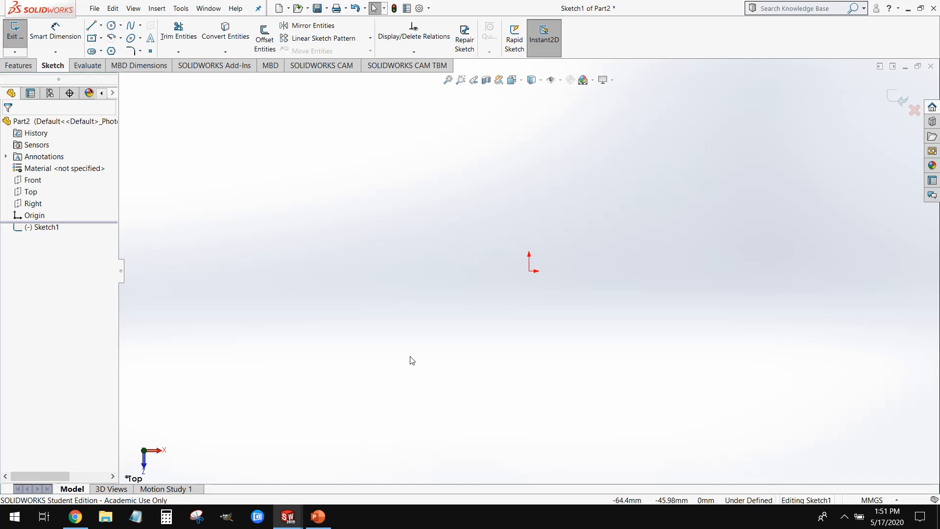
Sketch a corner rectangle about 317 mm wide to the right of the origin, without touching it.
click(101, 38)
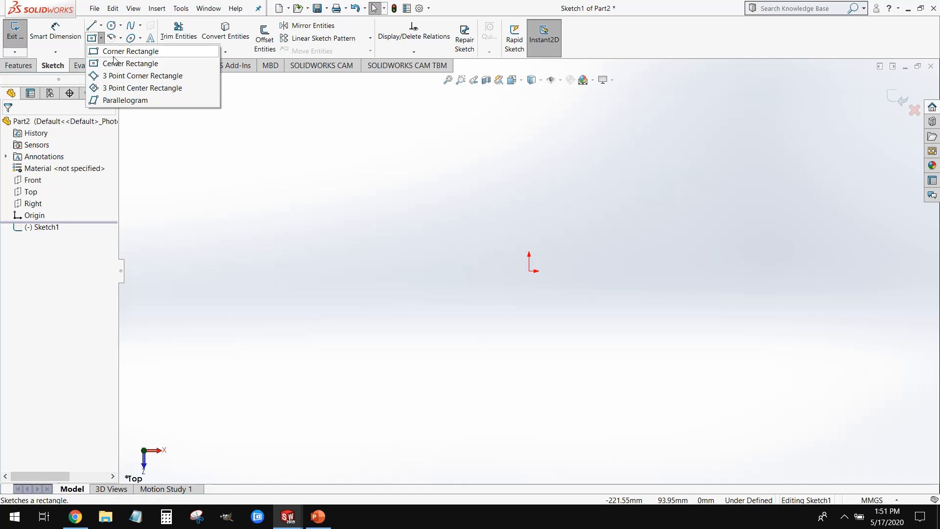
click(114, 55)
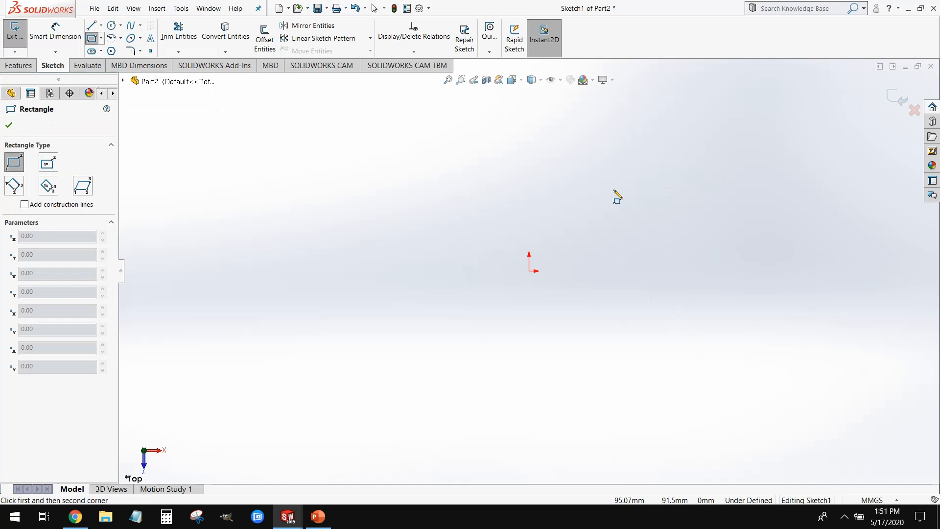
click(607, 163)
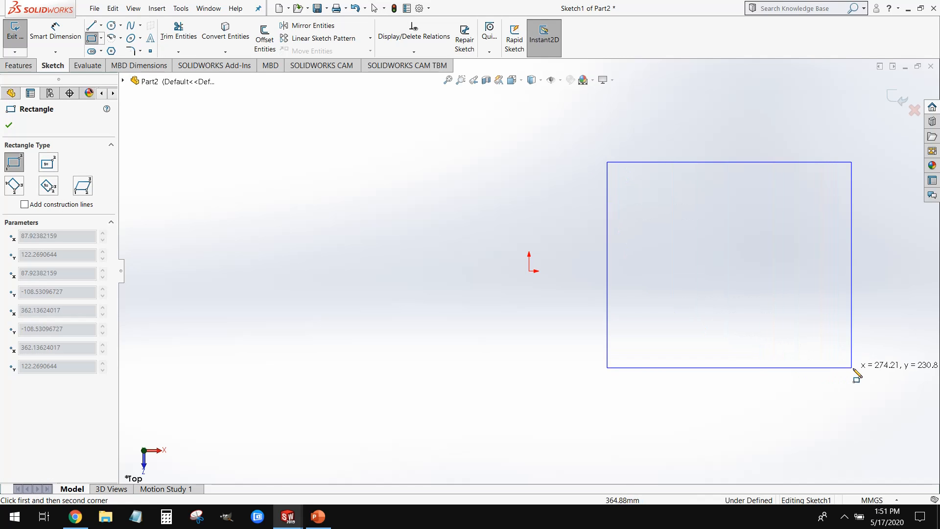
click(889, 370)
key(Escape)
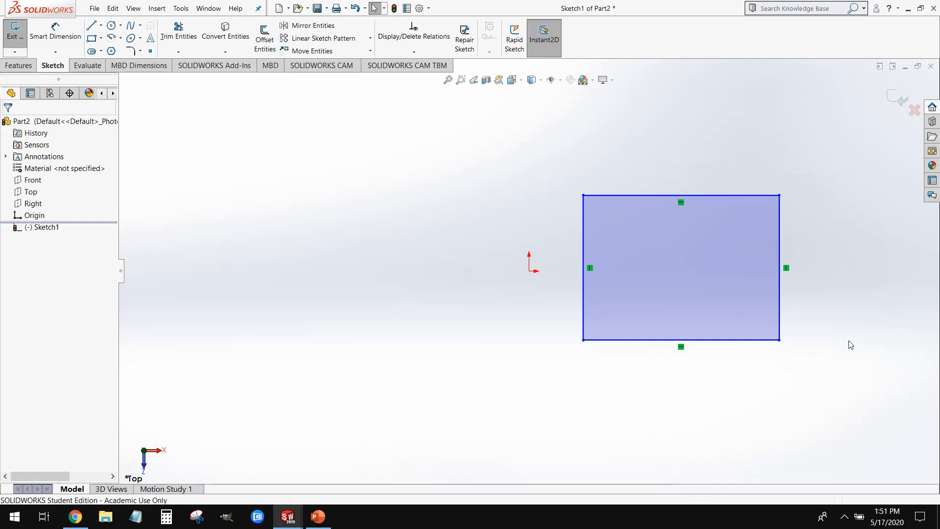
scroll(709, 237, down, 2)
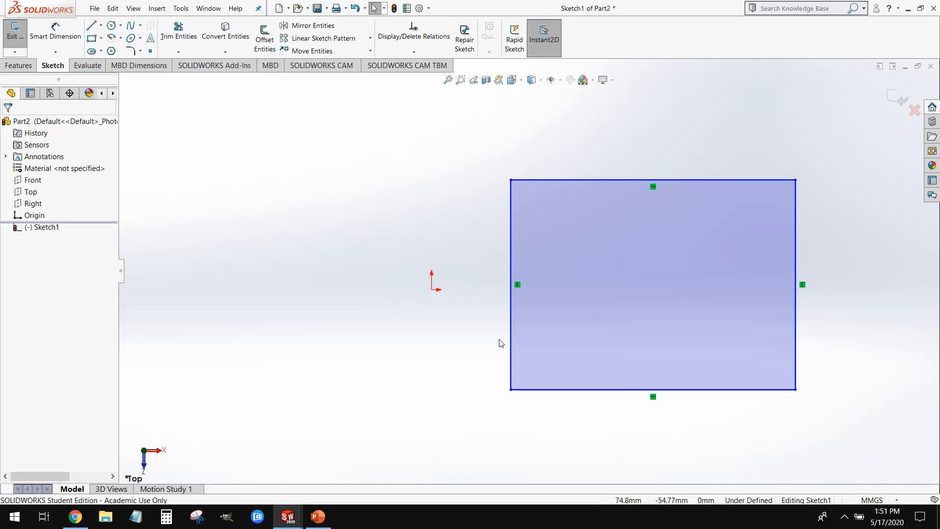
click(432, 293)
click(432, 290)
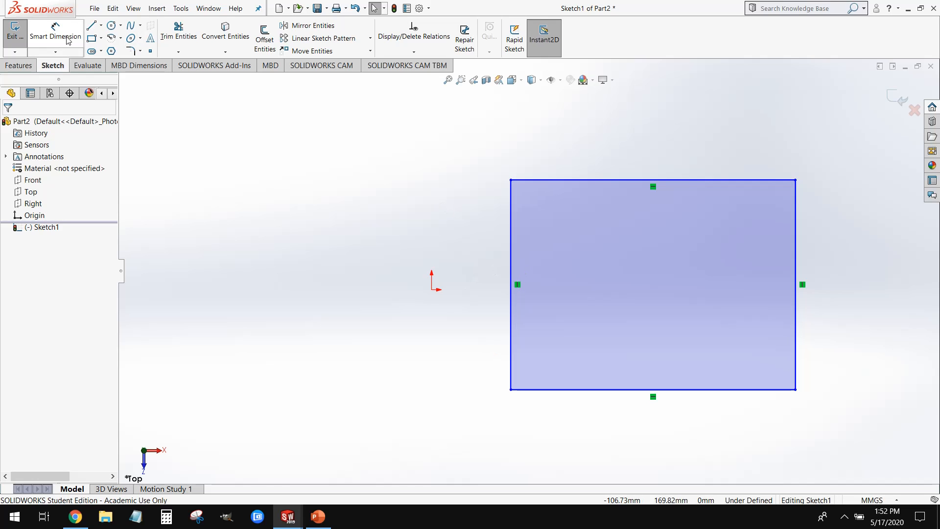
click(111, 25)
click(511, 285)
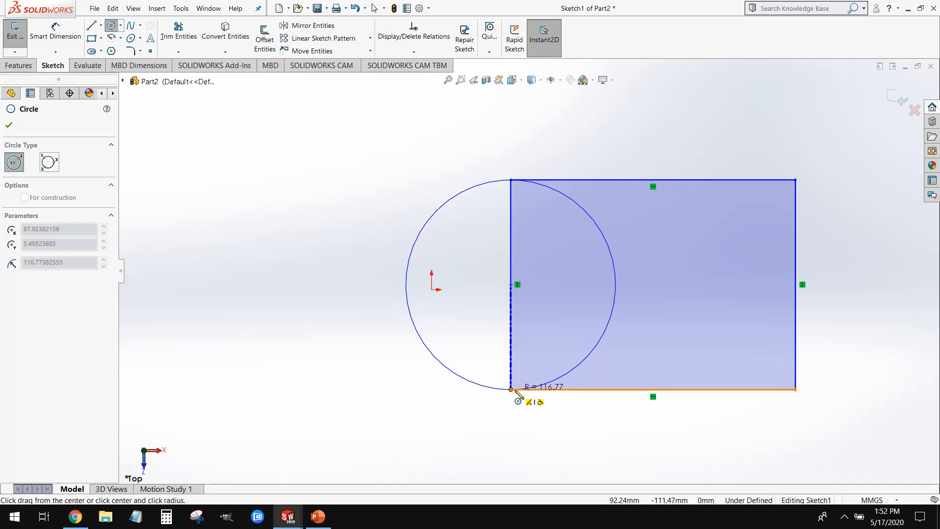
key(Escape)
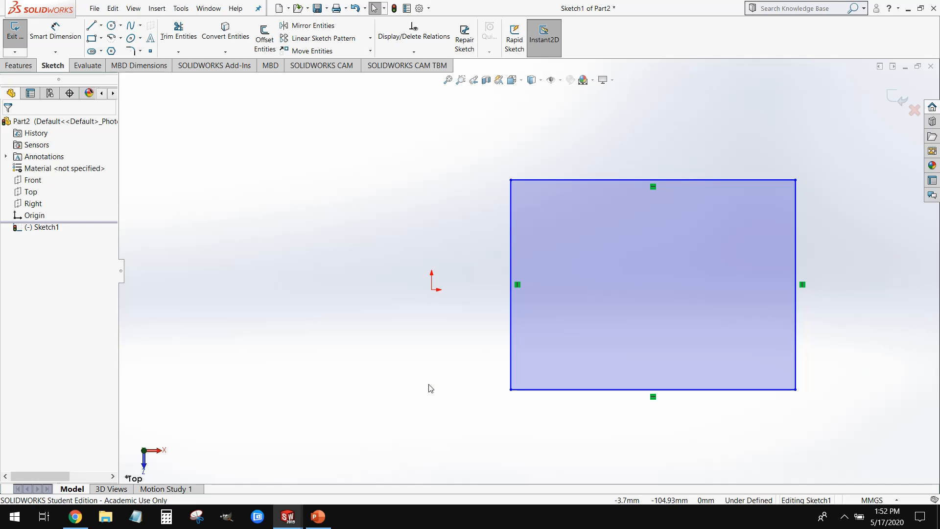
Add a Midpoint relation between the origin and the rectangle's left edge.
click(433, 290)
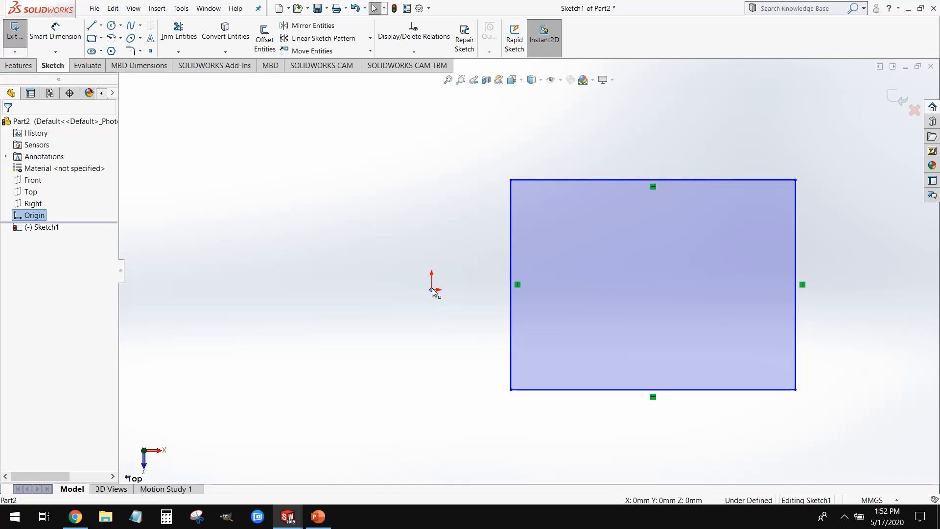
ctrl+click(513, 252)
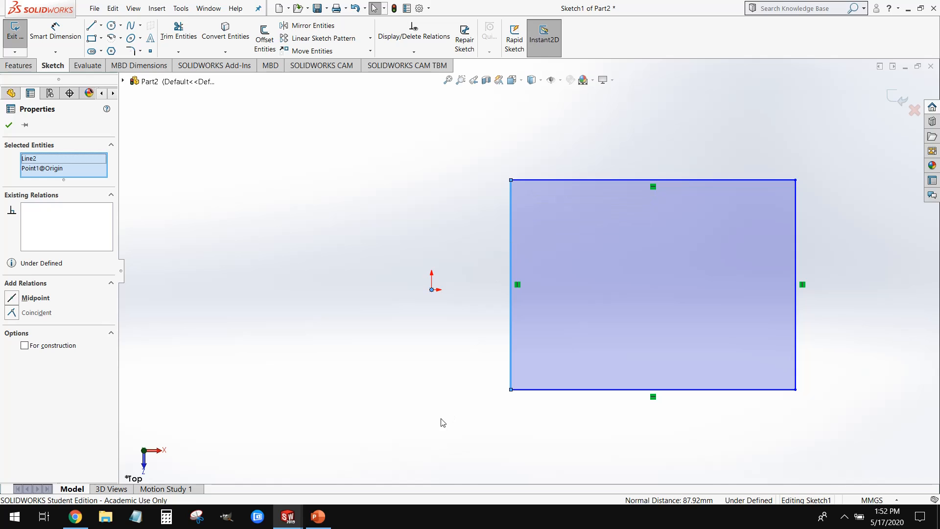
click(12, 299)
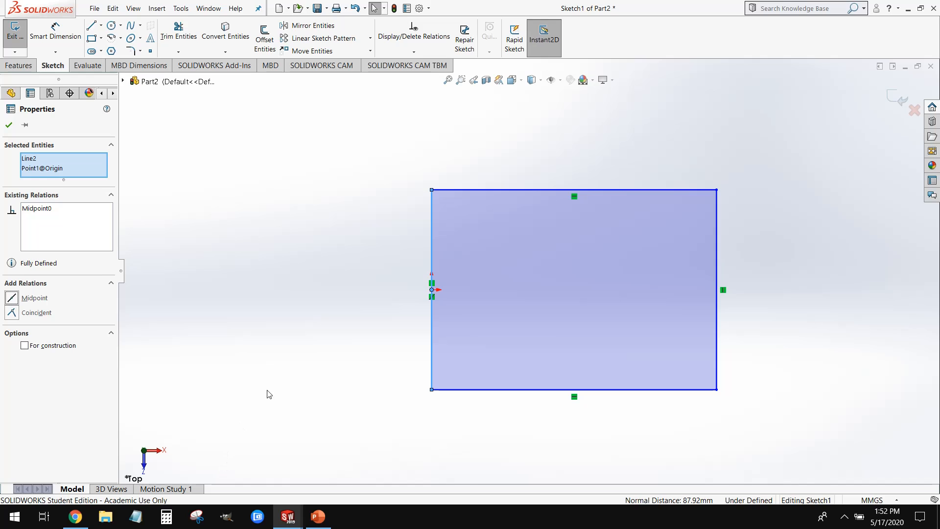
click(752, 153)
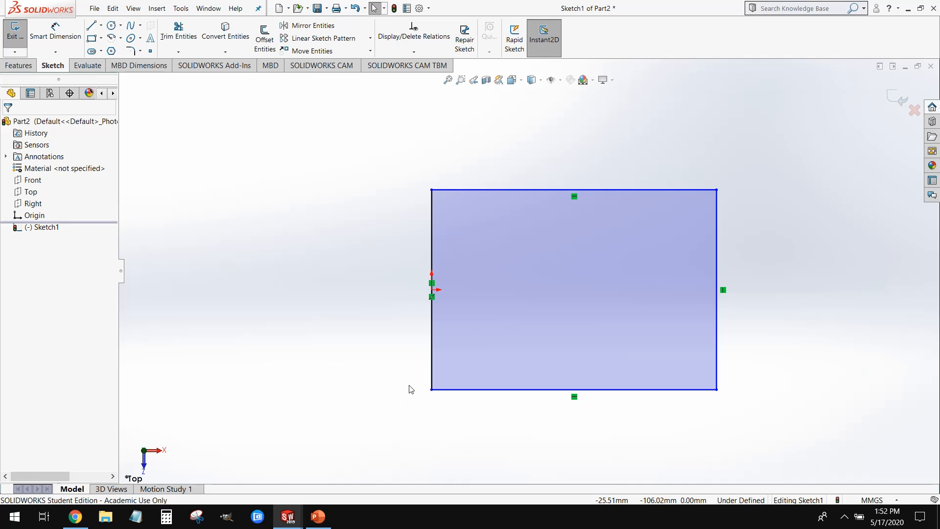
Dimension the rectangle's top edge to 75 mm and its right edge to 50 mm.
click(55, 33)
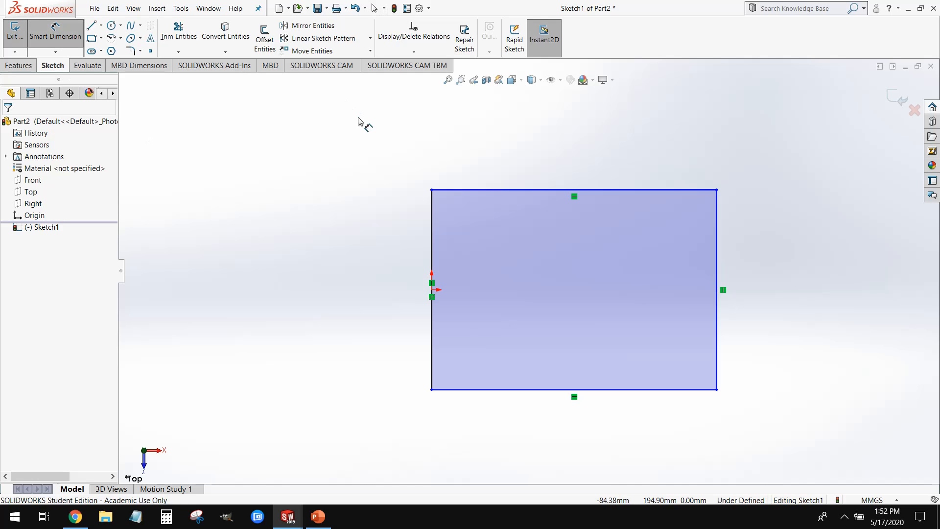
click(522, 195)
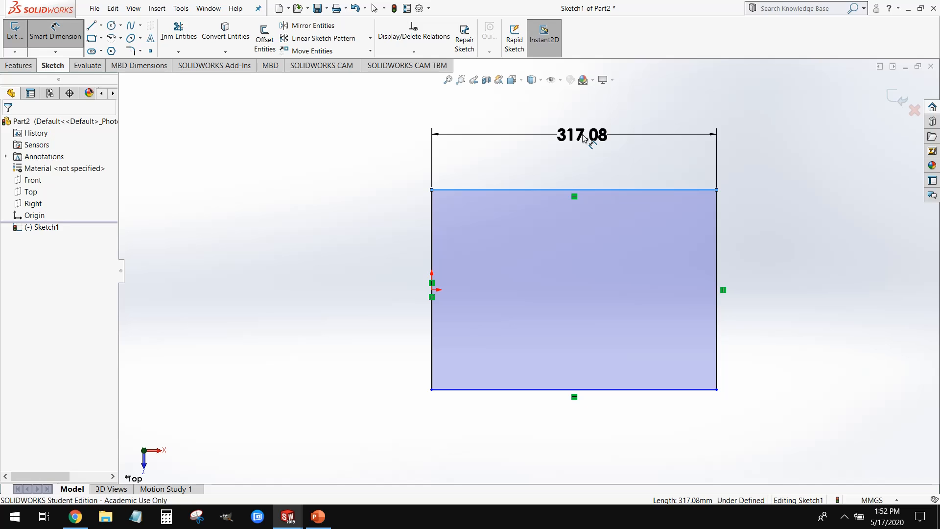
click(583, 137)
text(75)
key(Return)
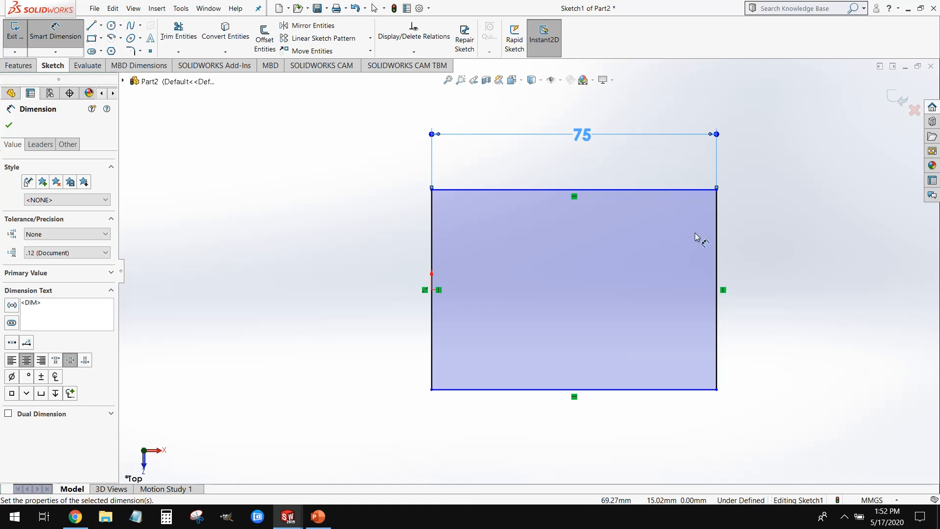
click(718, 264)
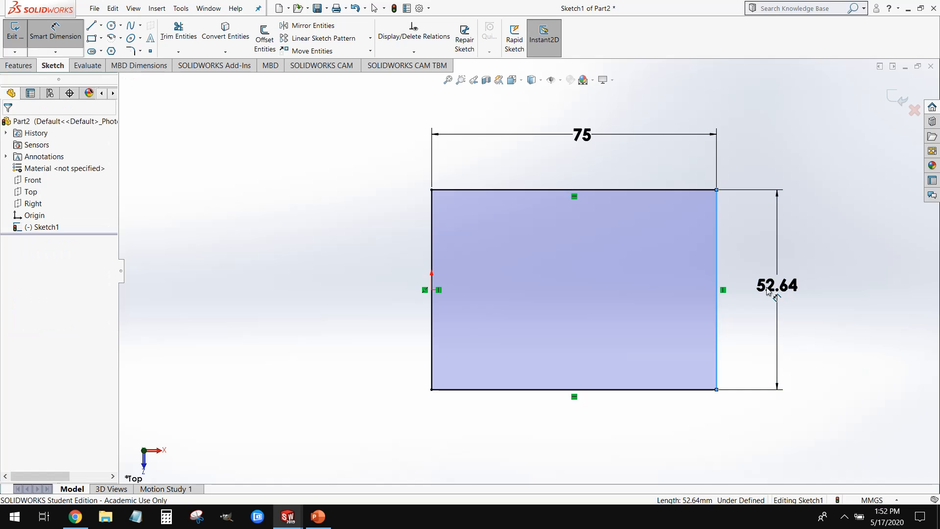
click(767, 290)
text(50)
key(Return)
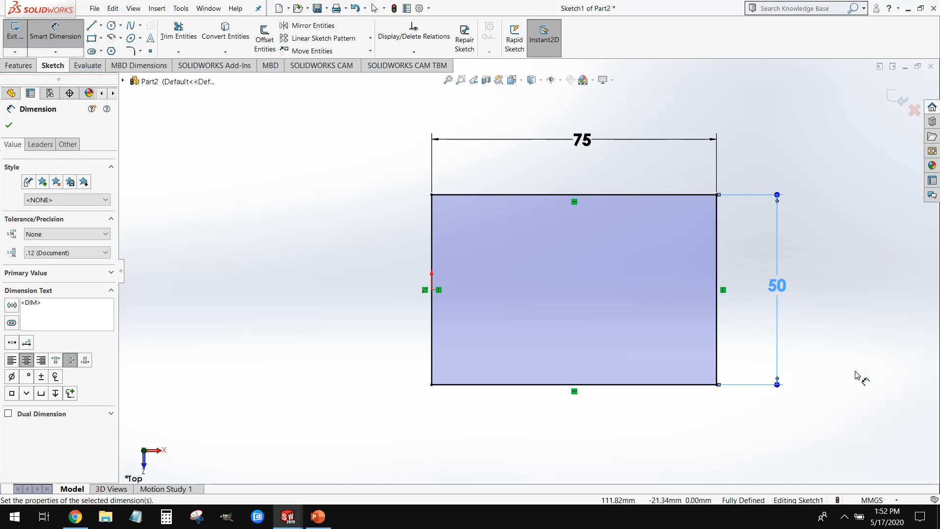
key(Escape)
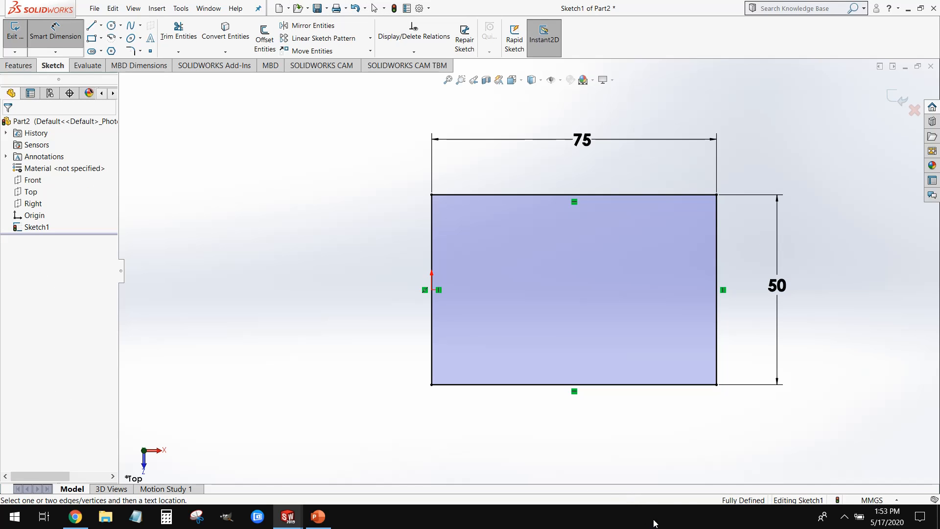
Extrude the rectangle upward as a Blind boss with a depth of 15 mm.
mouse_move(499, 451)
middle_down()
mouse_move(493, 361)
mouse_move(521, 251)
mouse_move(542, 238)
mouse_move(523, 233)
mouse_move(445, 288)
mouse_move(422, 235)
mouse_move(456, 225)
mouse_move(480, 189)
mouse_move(443, 284)
mouse_move(462, 289)
mouse_move(461, 318)
middle_up()
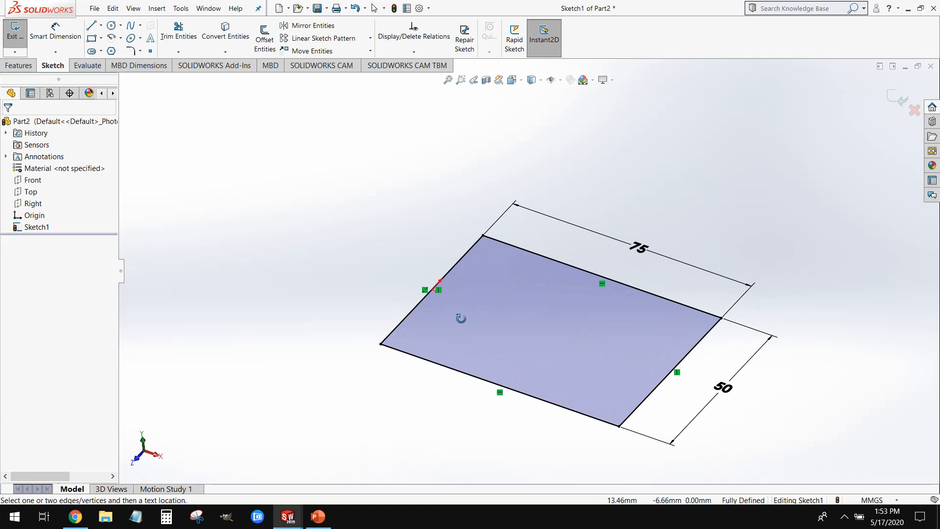
click(18, 66)
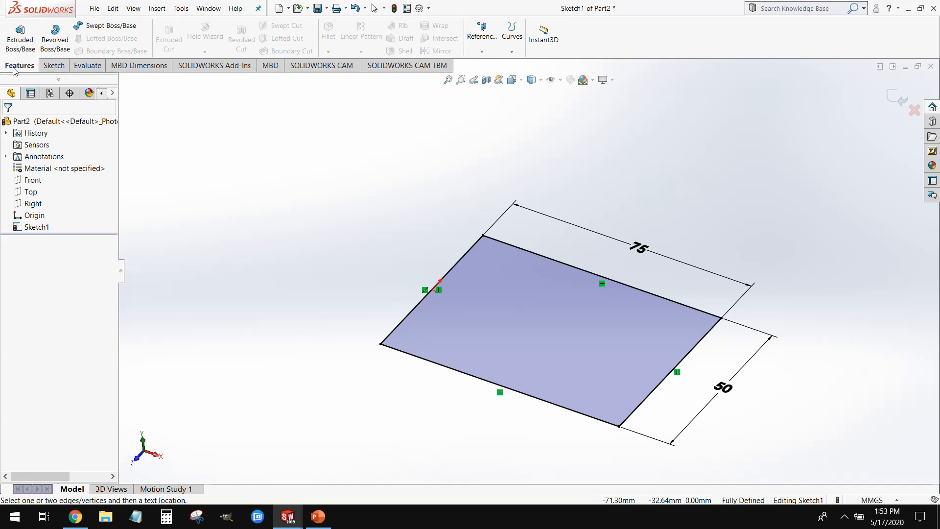
click(20, 35)
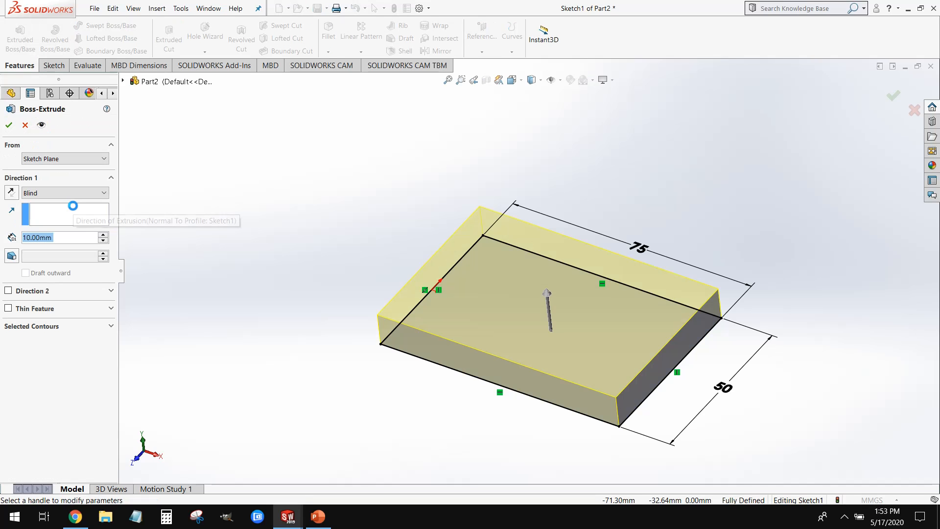
text(15)
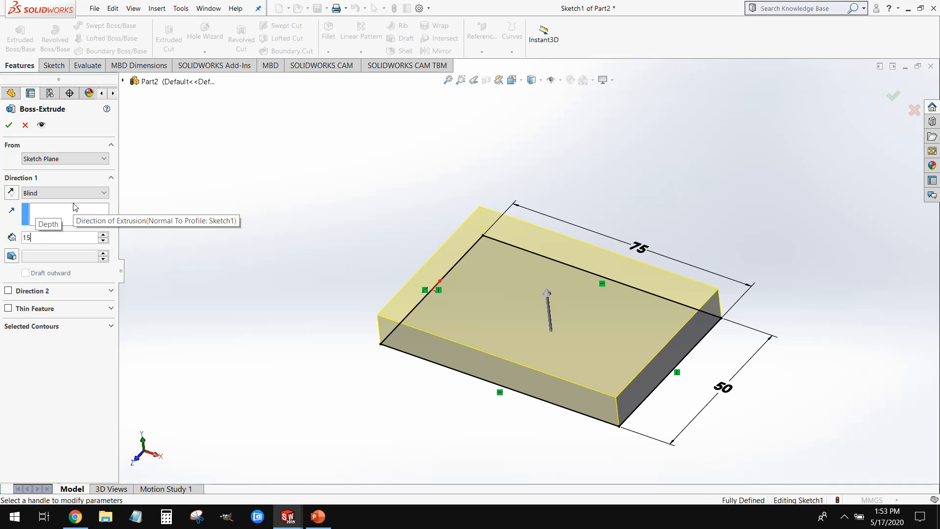
key(Return)
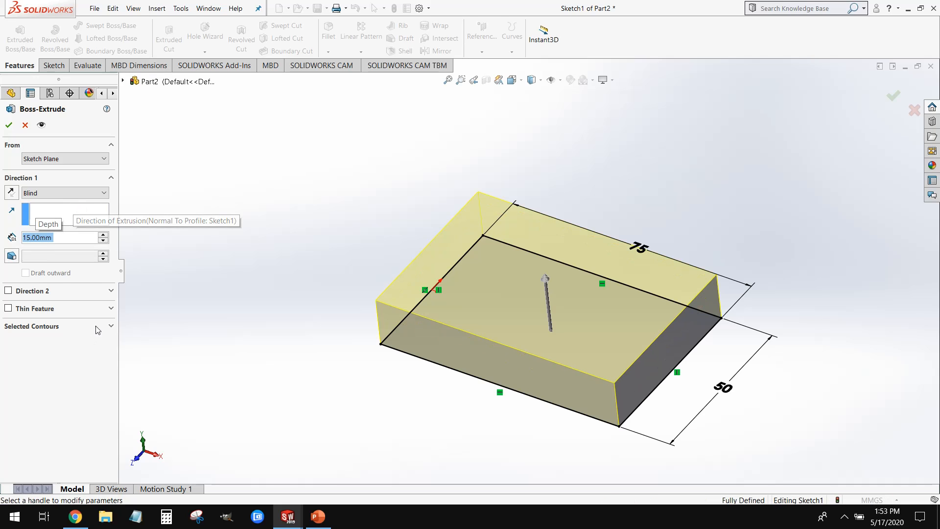
click(8, 125)
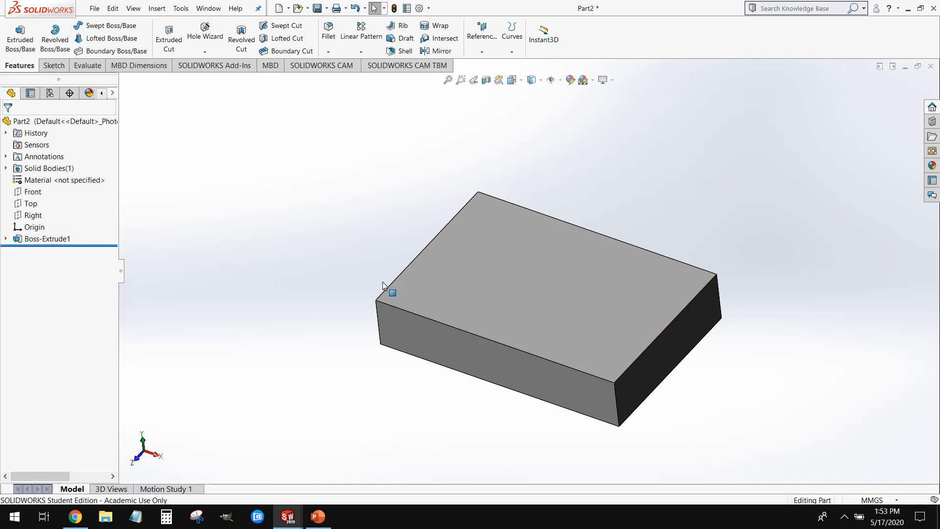
middle_drag(383, 281, 365, 267)
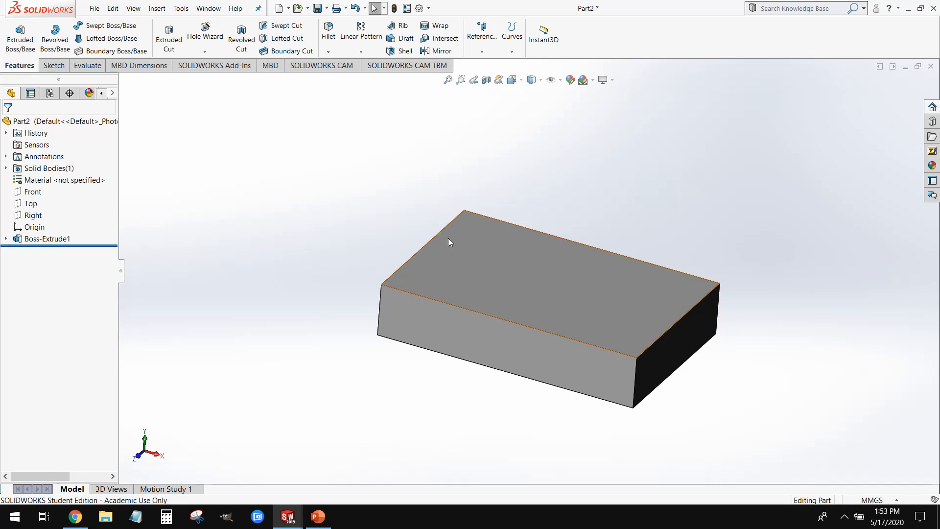
Check the diameter of the cylinder's outer face in the finished LAB 3 part, then return to the new part.
mouse_move(449, 243)
middle_down()
mouse_move(464, 235)
mouse_move(438, 277)
mouse_move(430, 245)
middle_up()
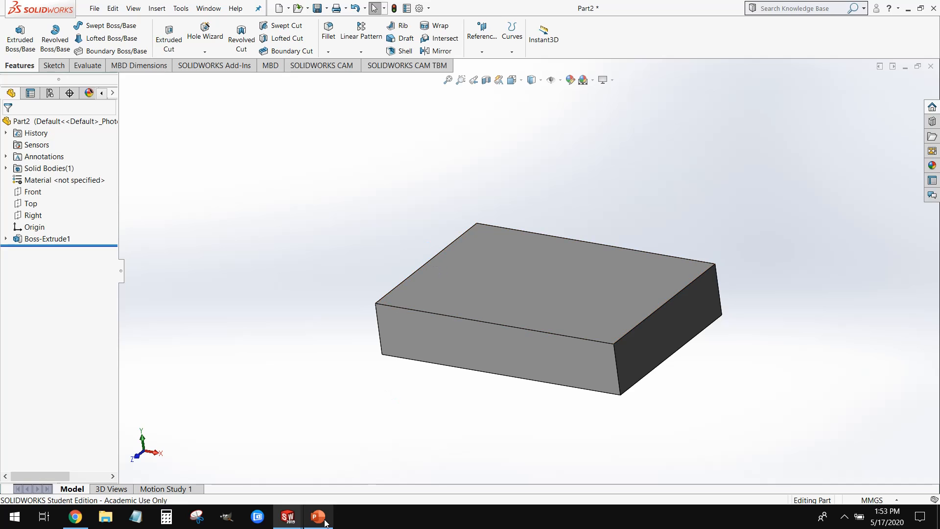
mouse_move(288, 517)
click(260, 481)
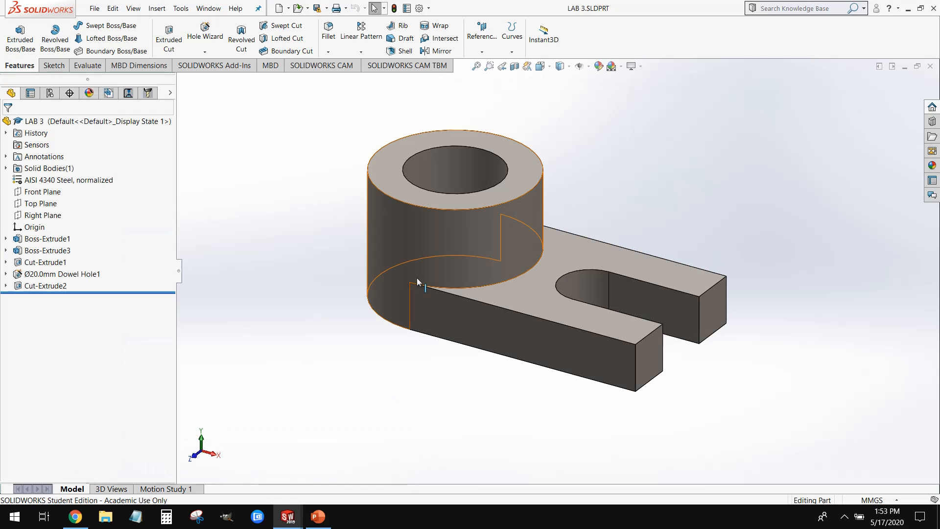
click(443, 235)
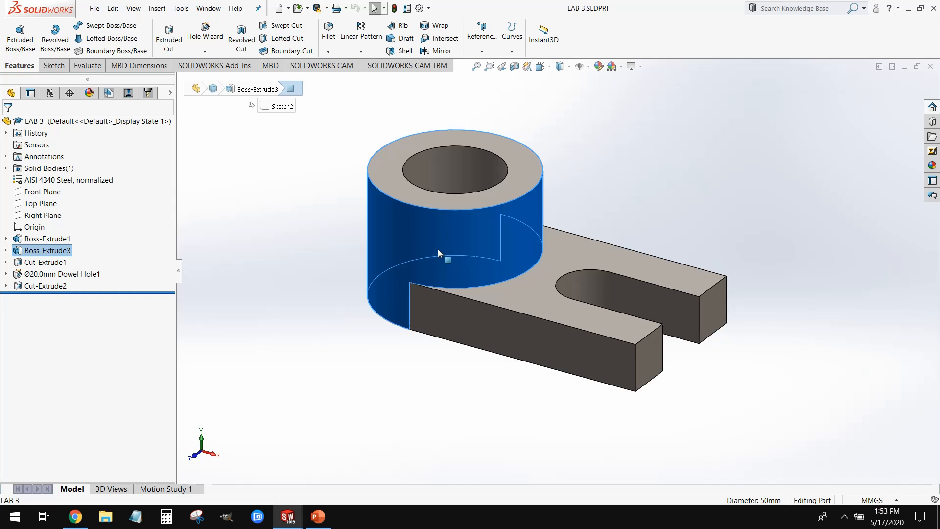
click(292, 277)
click(905, 67)
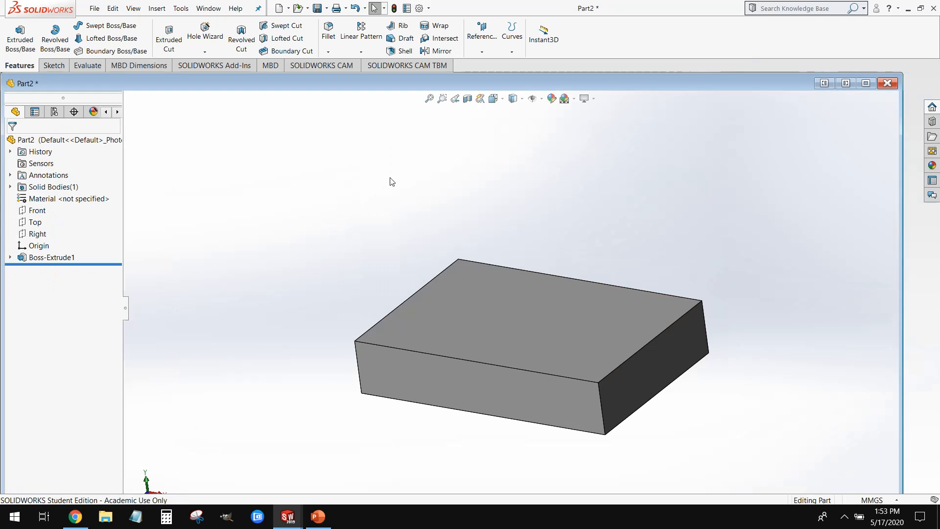
Sketch a 25 mm radius circle on the Top plane, centred on the origin and passing through the block's corner.
click(35, 222)
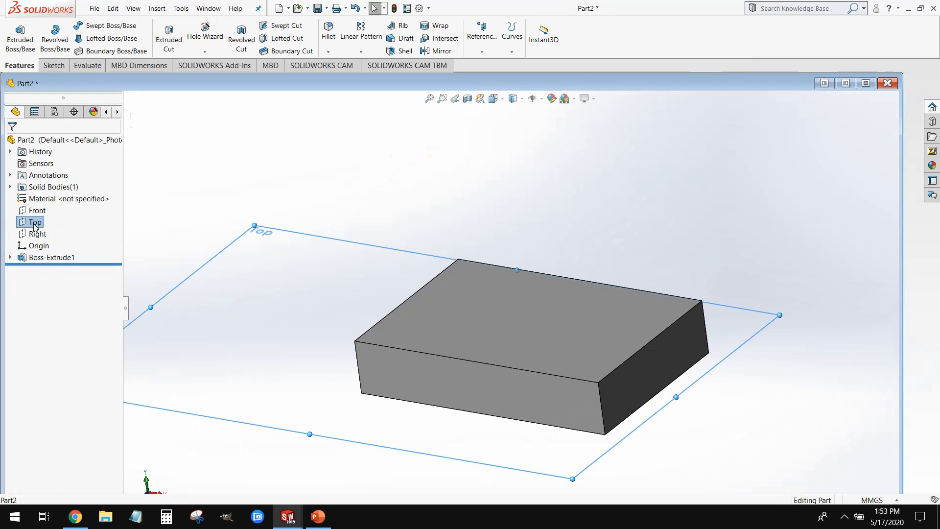
click(43, 209)
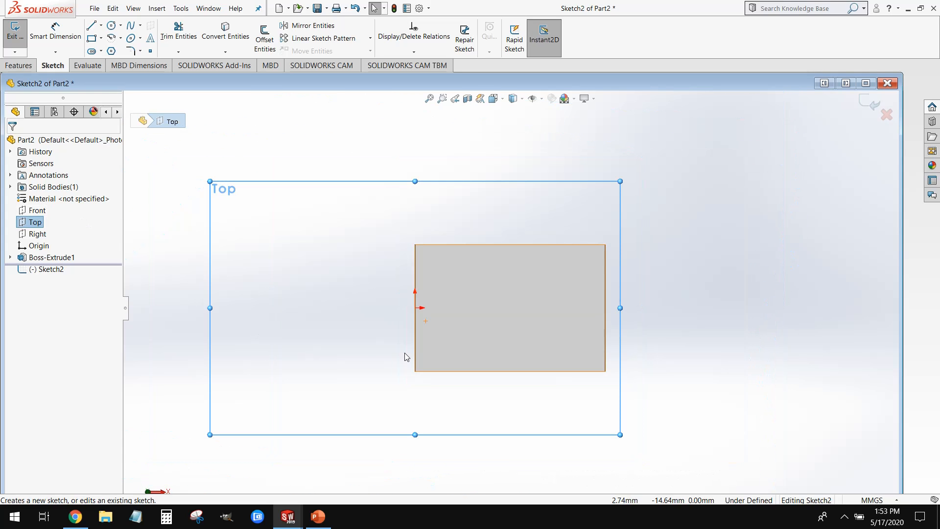
click(447, 148)
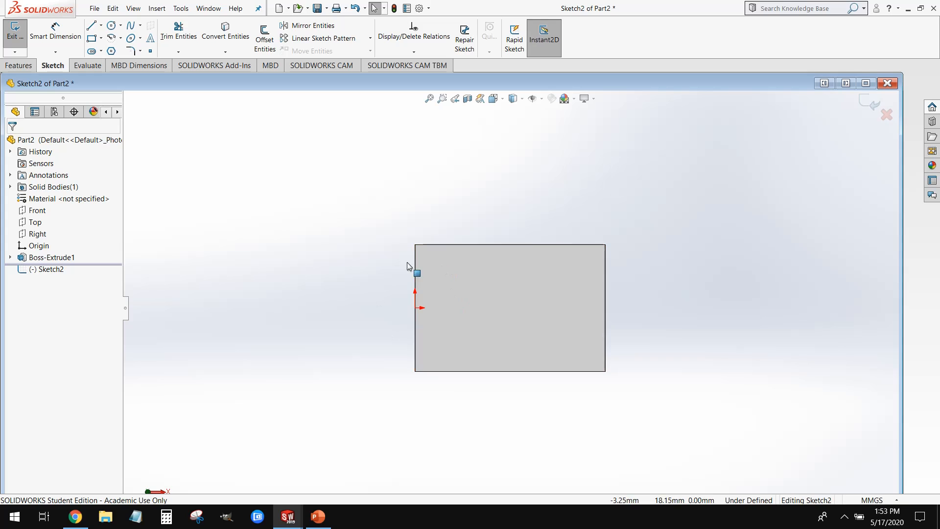
click(113, 25)
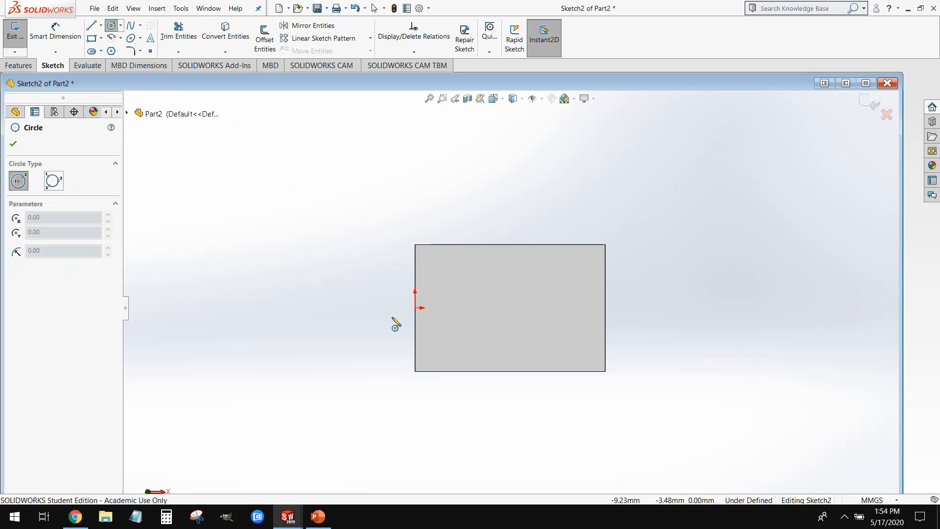
scroll(395, 321, down, 3)
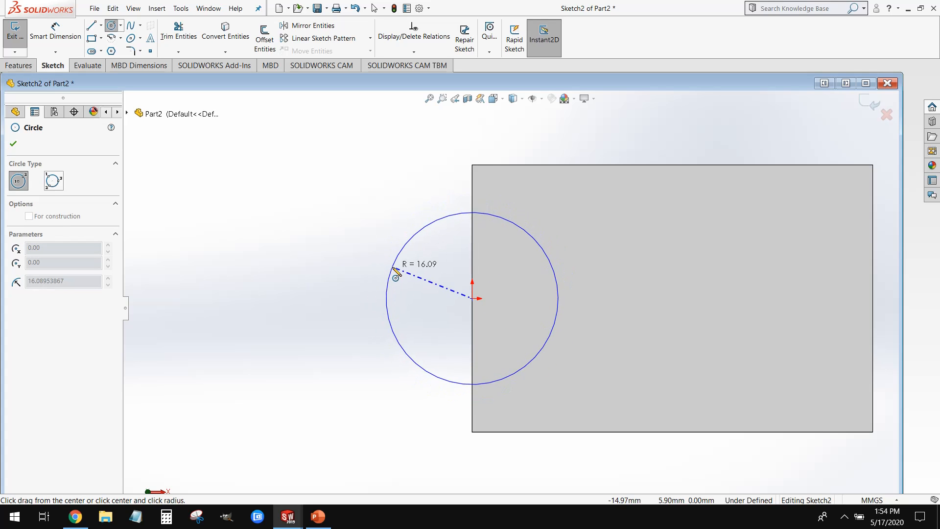
click(473, 166)
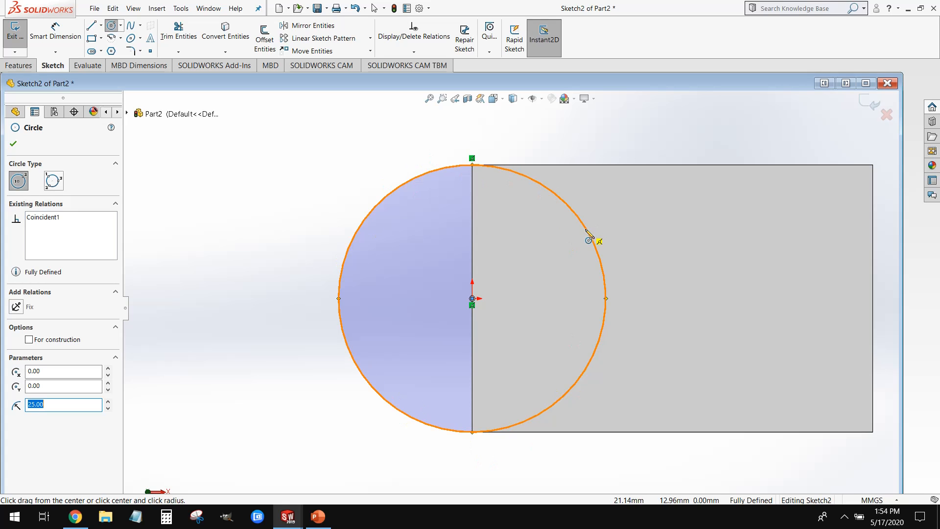
key(Escape)
key(Escape)
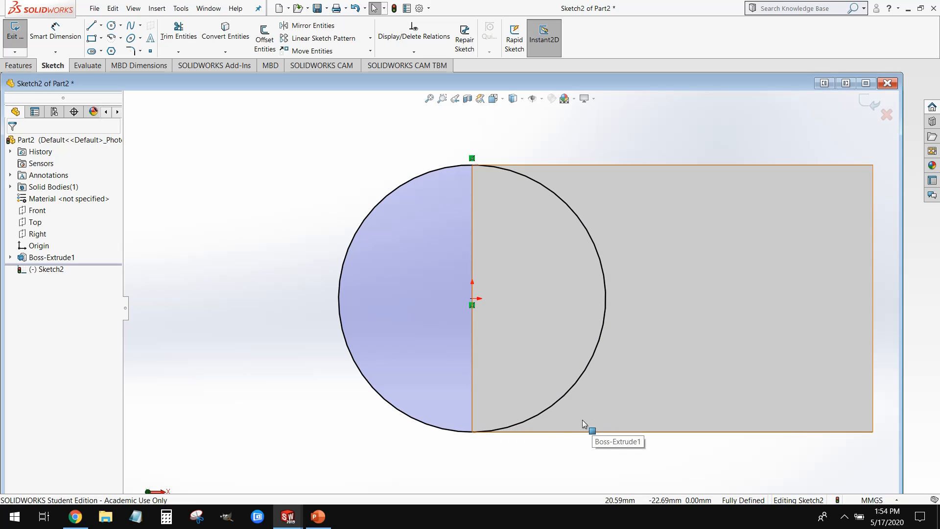
Extrude the circle upward as a Blind boss 40 mm deep with Merge result enabled.
mouse_move(572, 418)
middle_down()
mouse_move(509, 198)
mouse_move(597, 210)
mouse_move(646, 272)
mouse_move(611, 246)
mouse_move(527, 224)
mouse_move(509, 279)
mouse_move(537, 260)
mouse_move(537, 270)
middle_up()
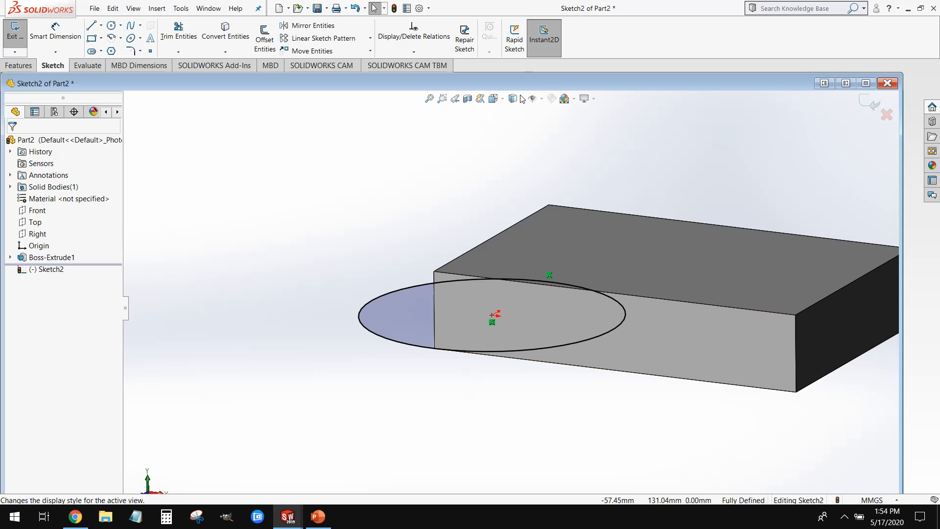
scroll(511, 308, up, 2)
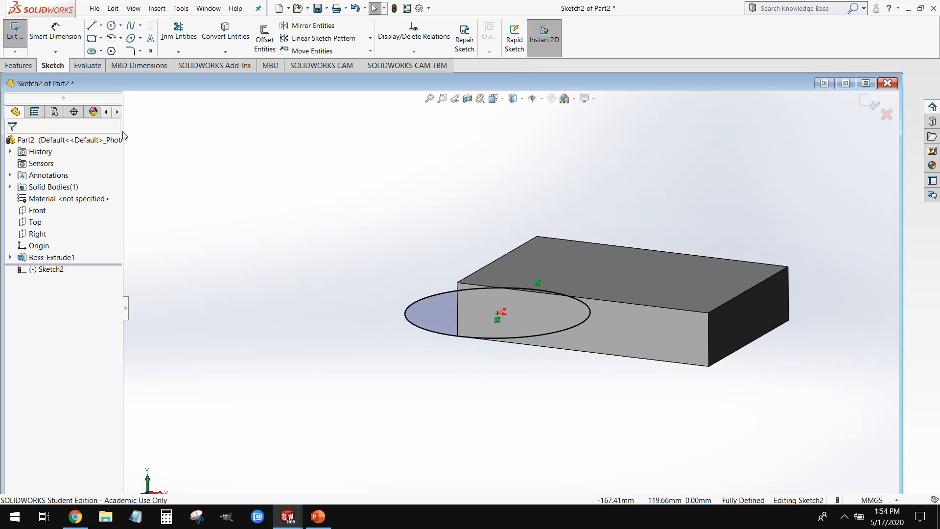
click(18, 66)
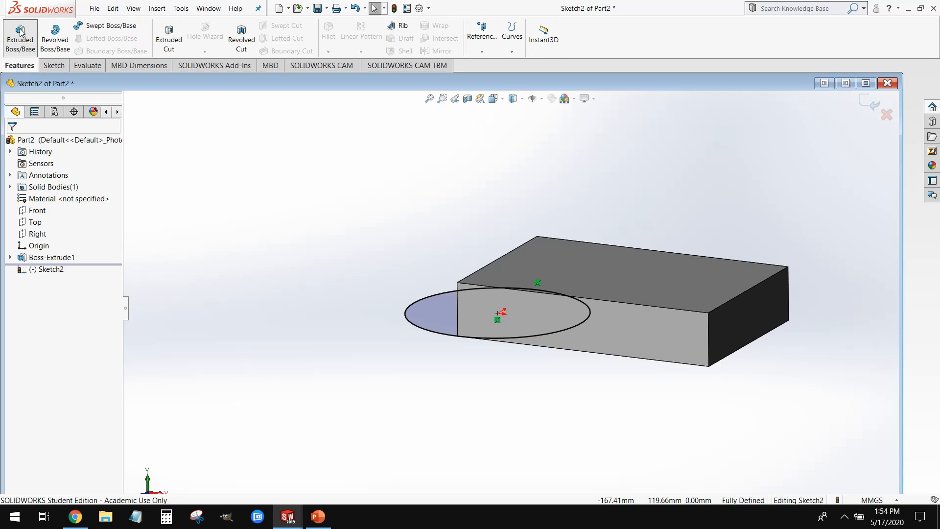
click(20, 32)
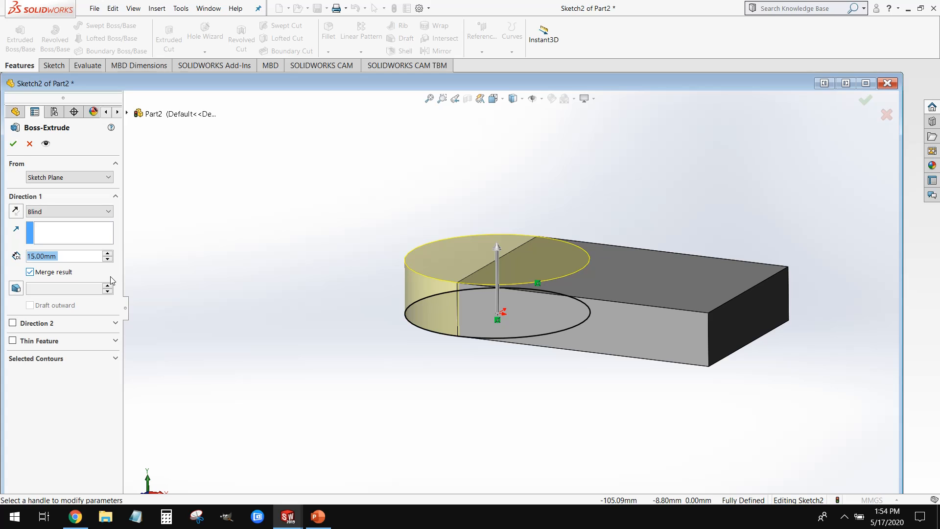
text(40)
key(Return)
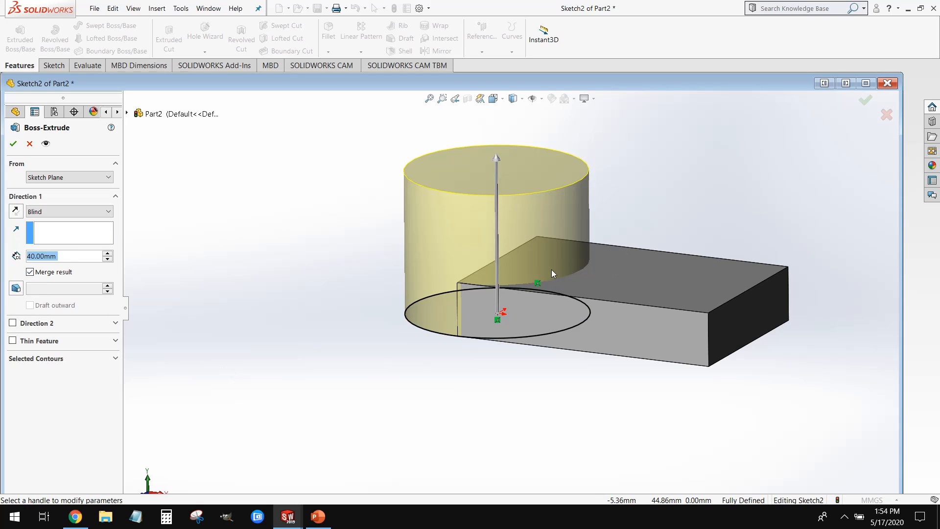
scroll(551, 271, down, 2)
middle_drag(389, 324, 451, 333)
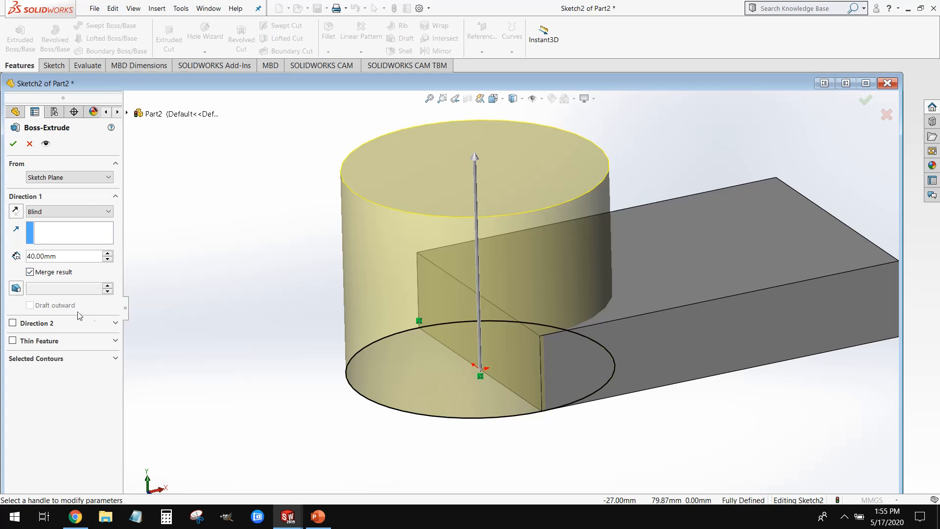
click(13, 144)
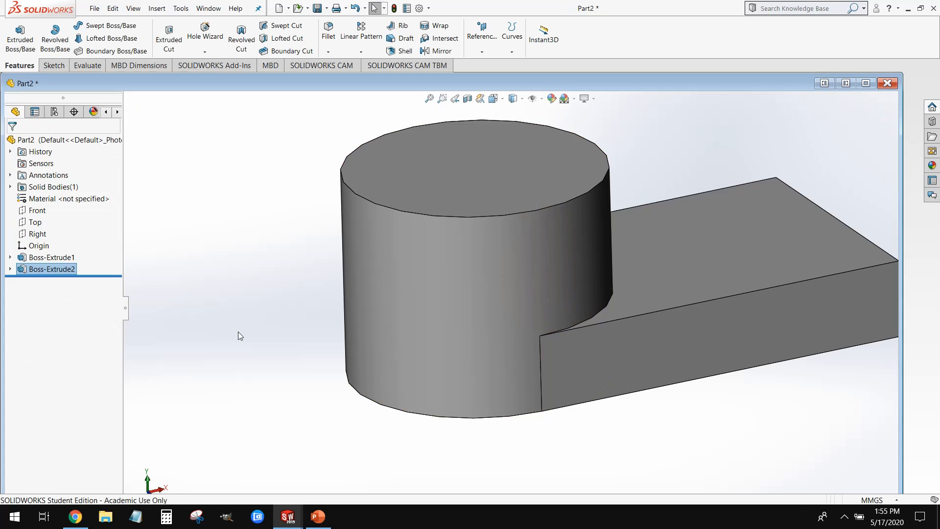
Check the mass in the part's mass properties with the cylinder merged into the block.
scroll(239, 332, up, 2)
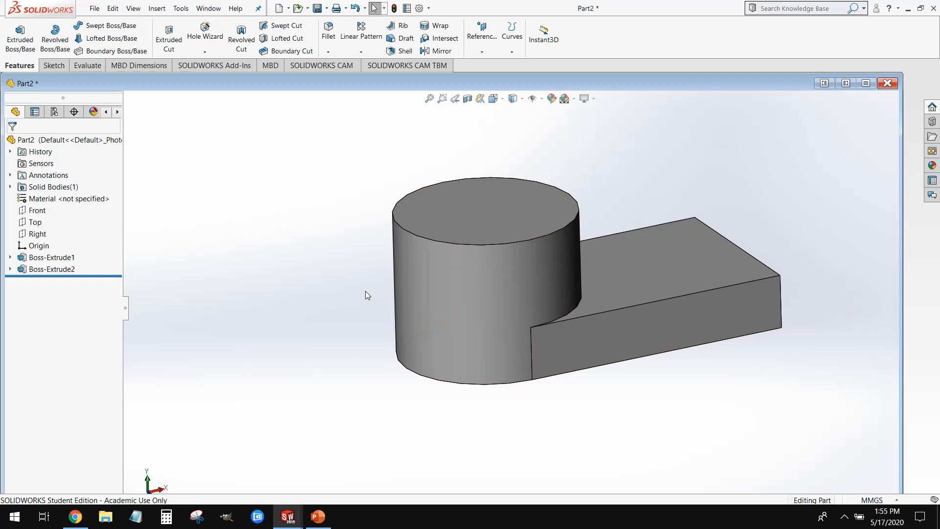
click(90, 69)
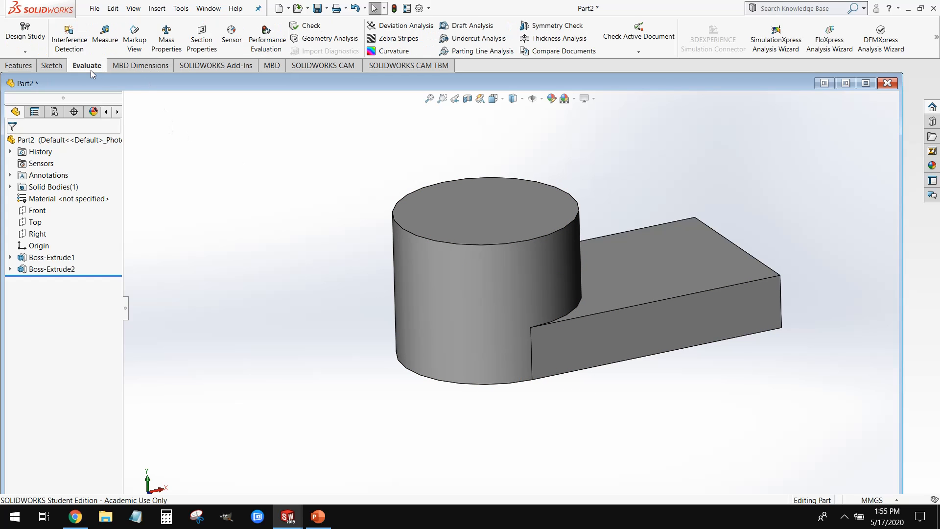
click(167, 38)
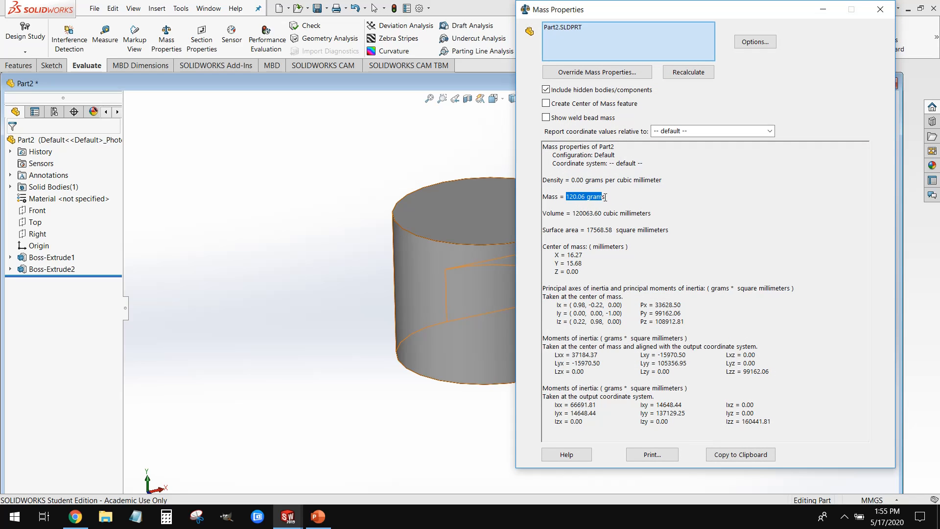
click(824, 10)
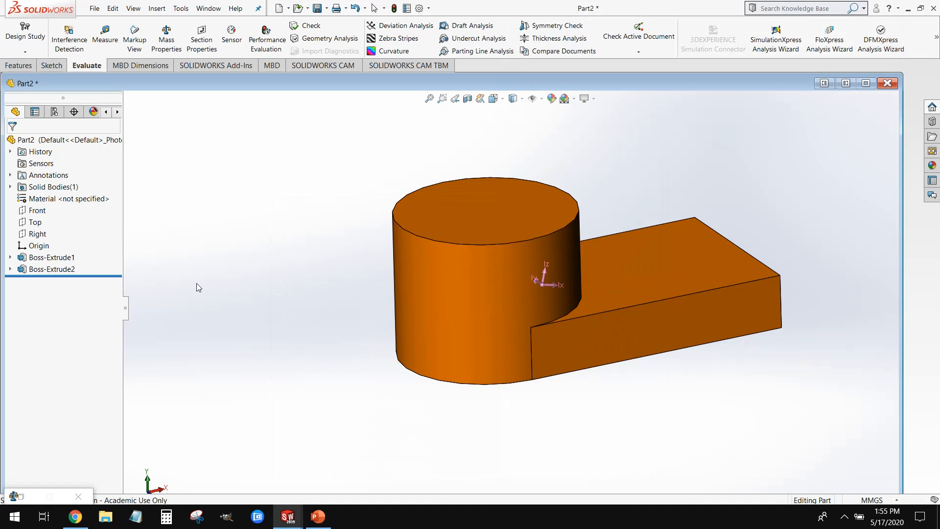
right_click(54, 272)
right_click(21, 265)
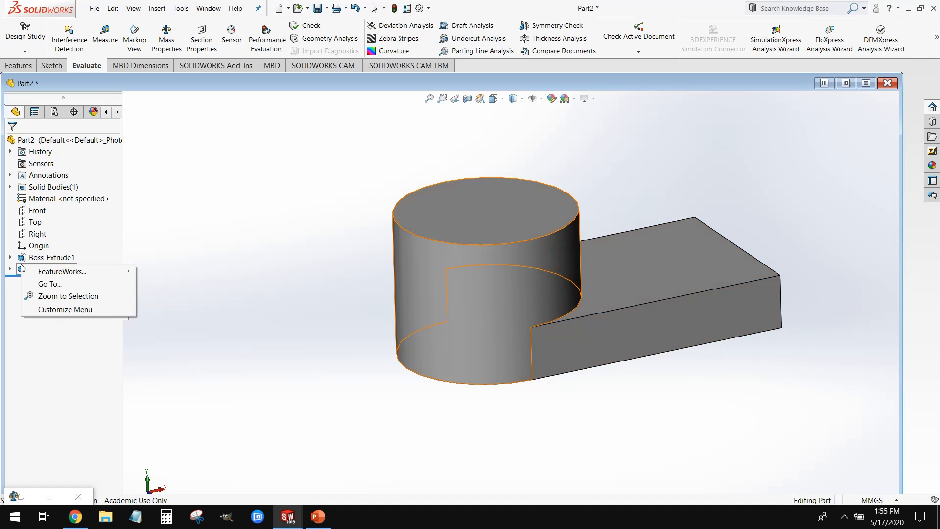
click(286, 218)
click(78, 497)
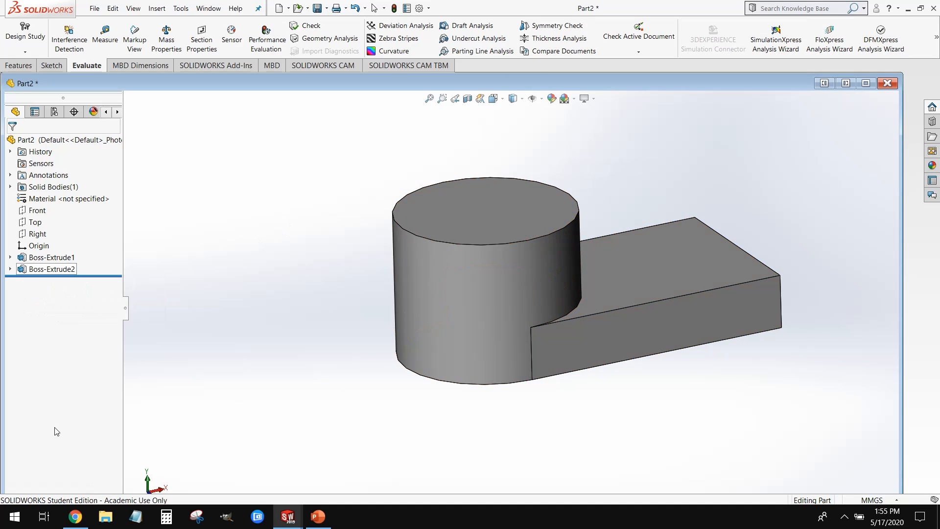
Edit the cylinder's extrusion and disable Merge result so it forms a separate body from the block.
click(43, 268)
click(47, 245)
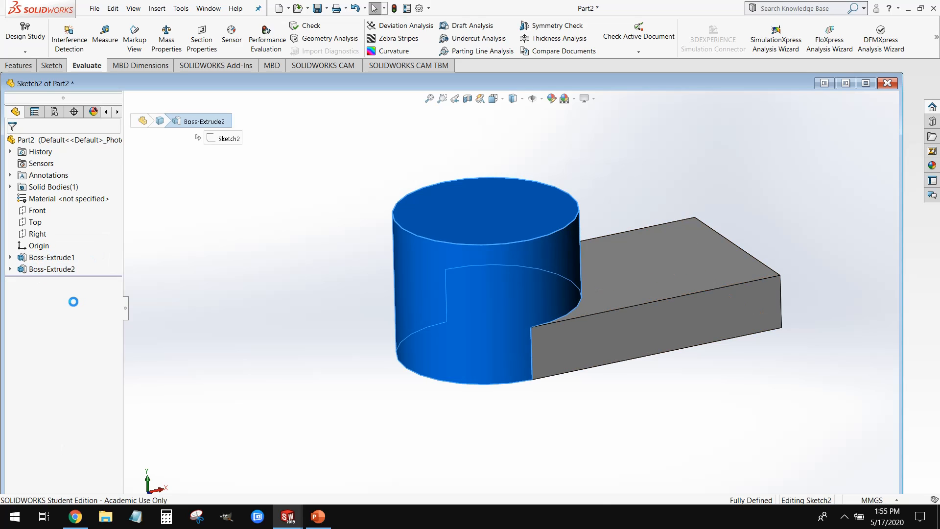
click(30, 271)
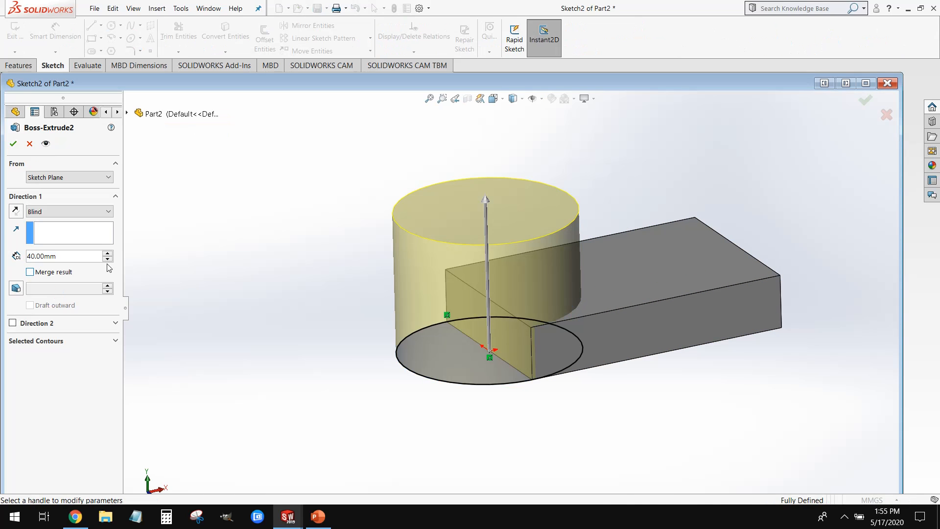
click(13, 144)
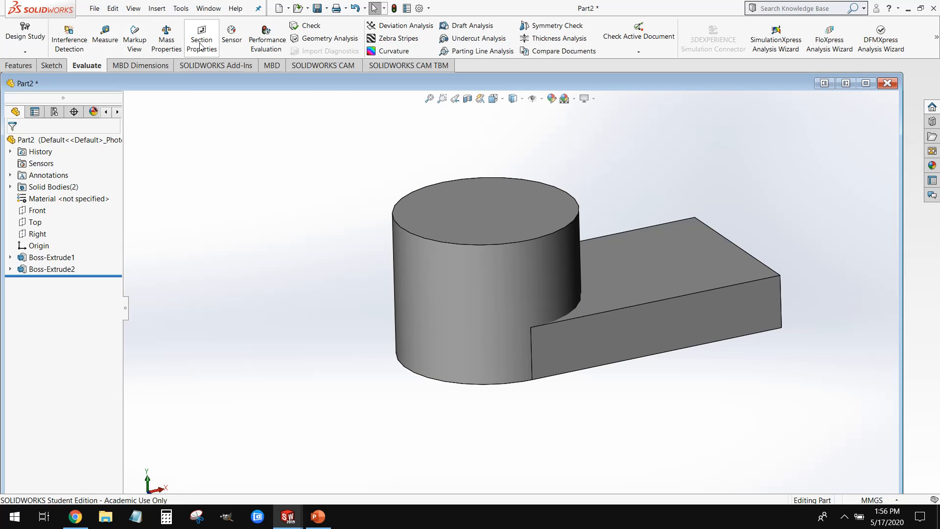
Check the mass in the part's mass properties again with the cylinder and block as separate bodies.
click(171, 42)
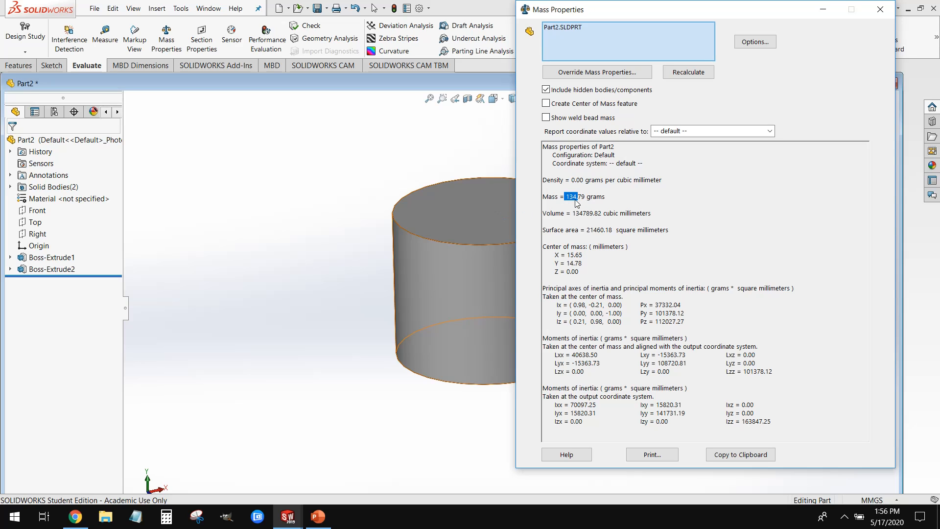
click(828, 7)
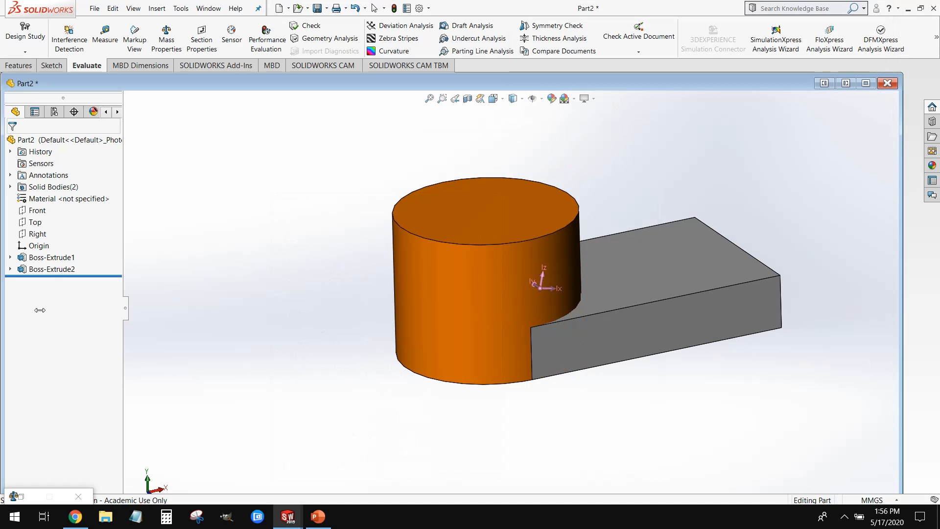
right_click(49, 270)
click(170, 268)
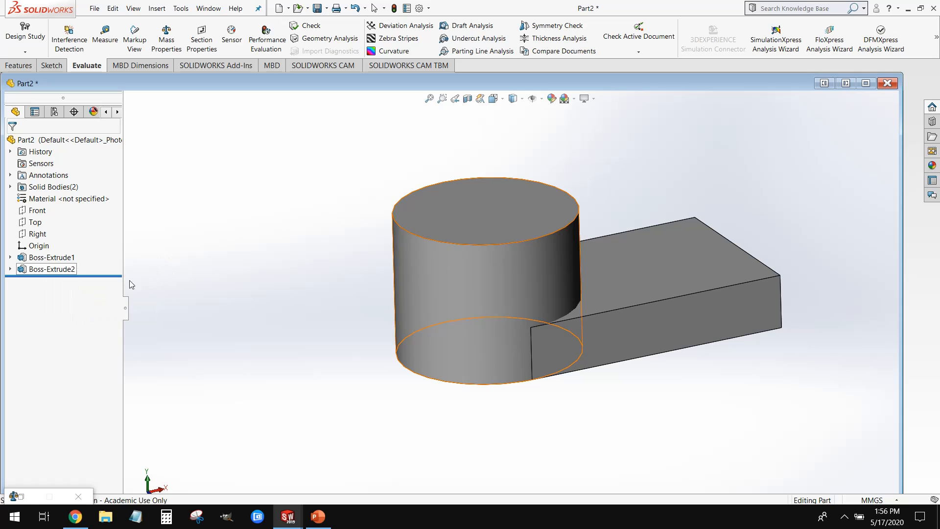
key(Escape)
Edit the cylinder's extrusion and enable Merge result so it joins the base block as one body.
right_click(54, 269)
click(62, 237)
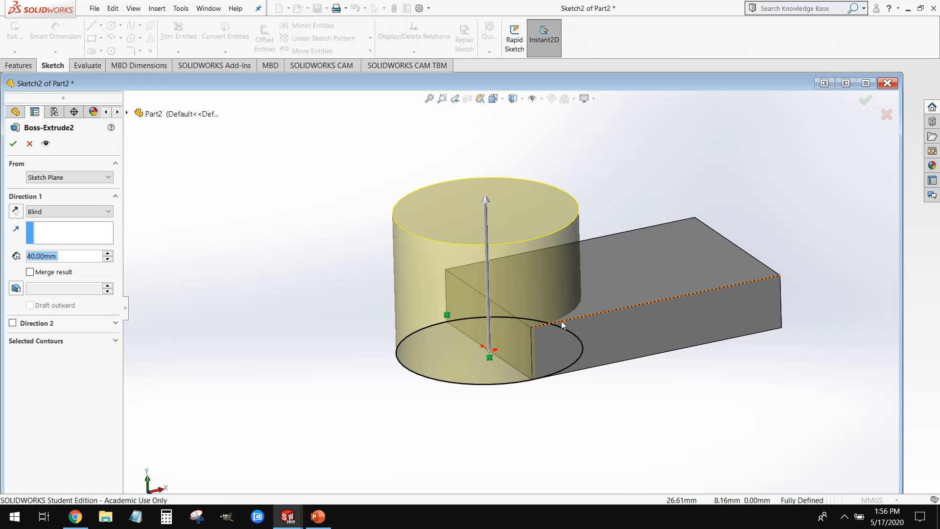
middle_drag(563, 326, 472, 325)
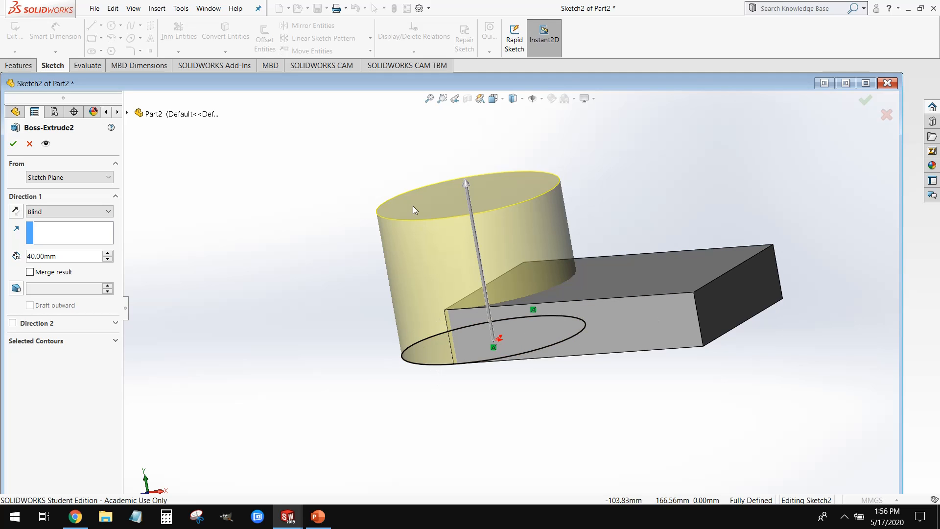
middle_drag(295, 278, 341, 288)
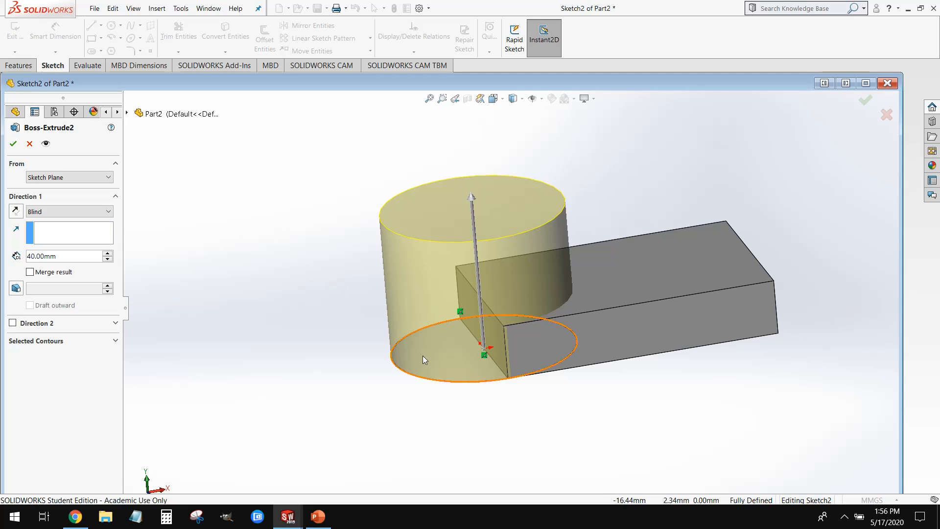
scroll(587, 221, down, 2)
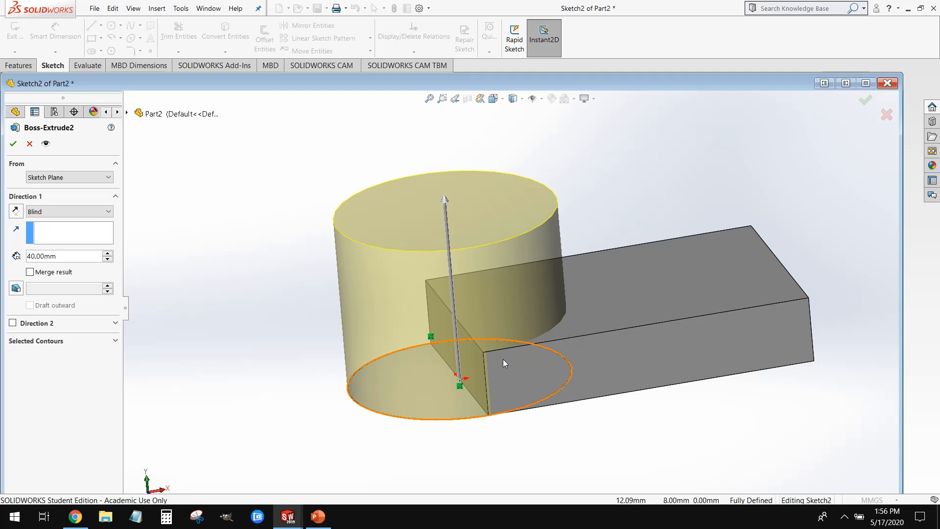
click(30, 272)
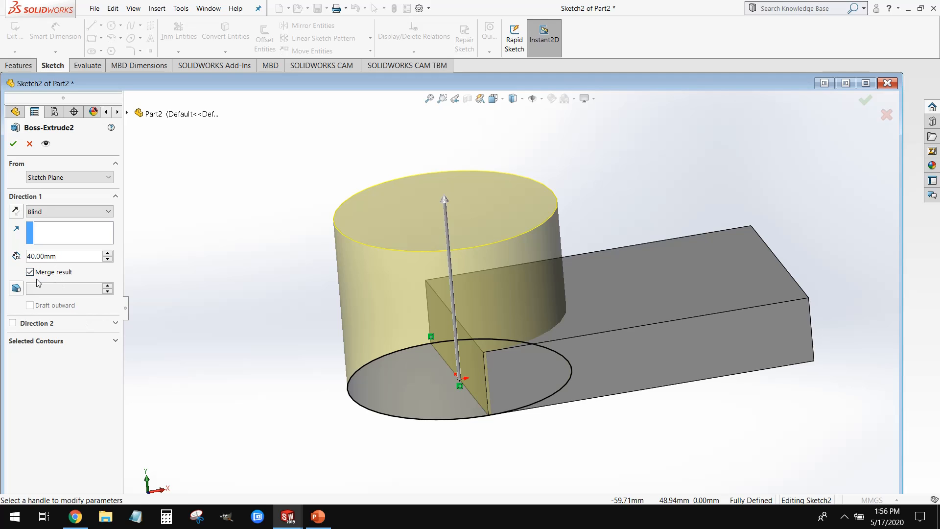
click(14, 144)
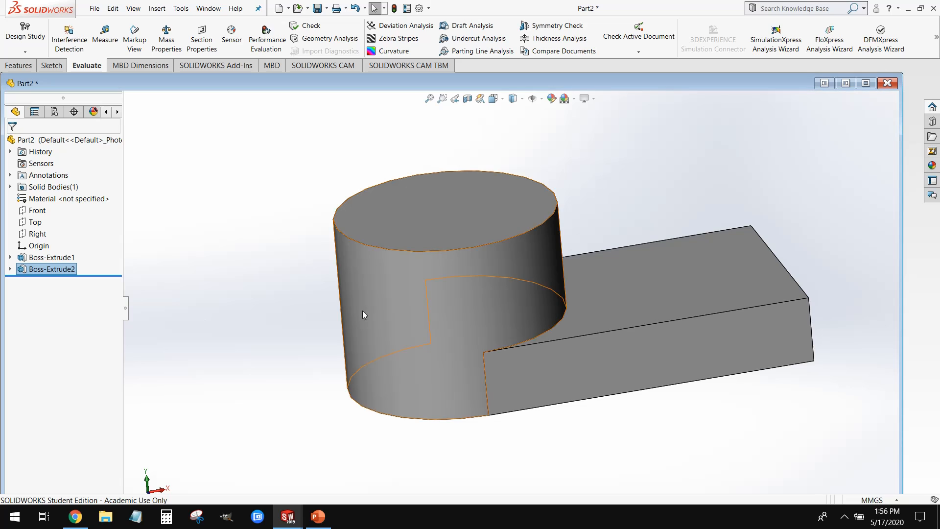
Sketch a circle about 35 mm in diameter on the cylinder's top face, centred on the origin.
middle_drag(363, 312, 370, 332)
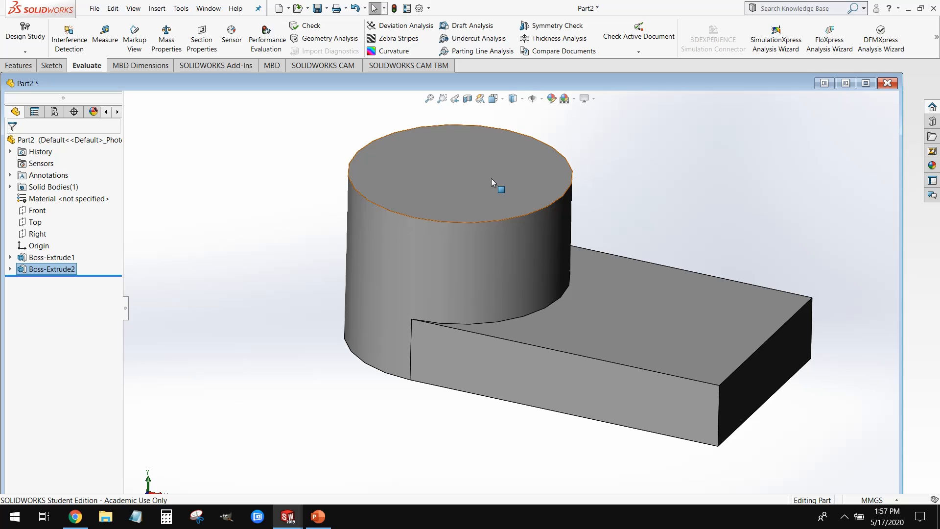
click(456, 185)
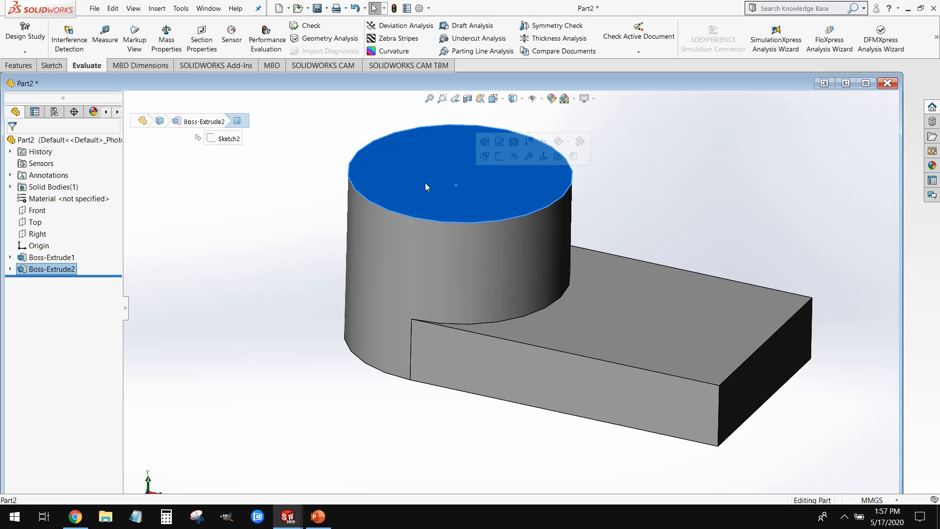
click(500, 156)
mouse_move(371, 301)
middle_down()
mouse_move(393, 298)
mouse_move(363, 380)
middle_up()
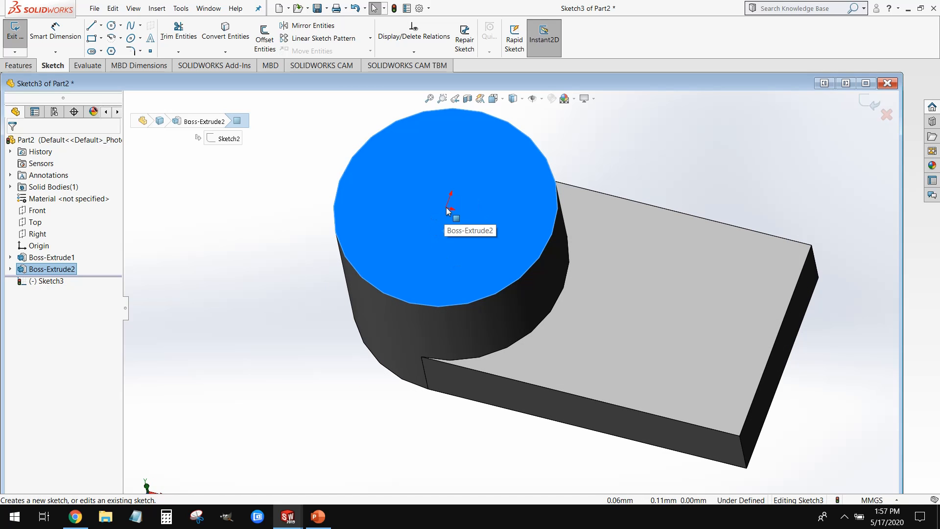
click(112, 26)
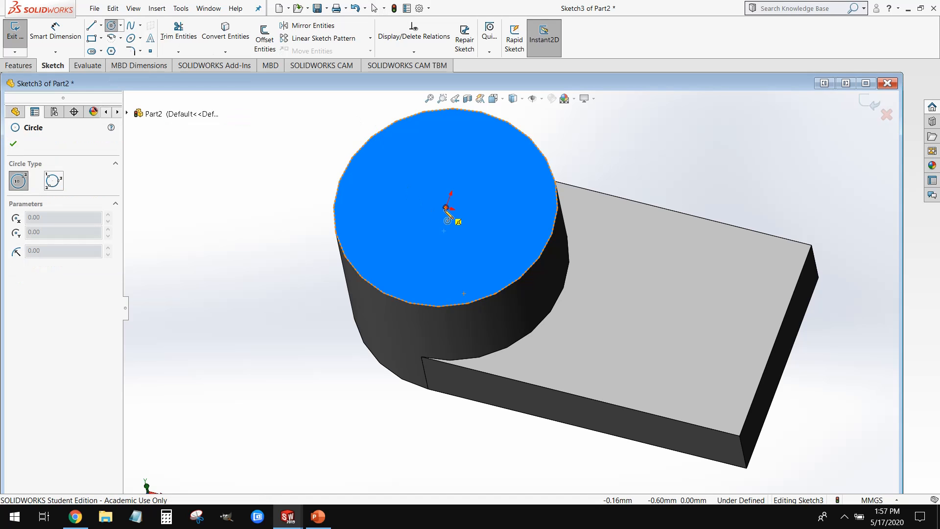
click(446, 208)
drag(445, 256, 415, 270)
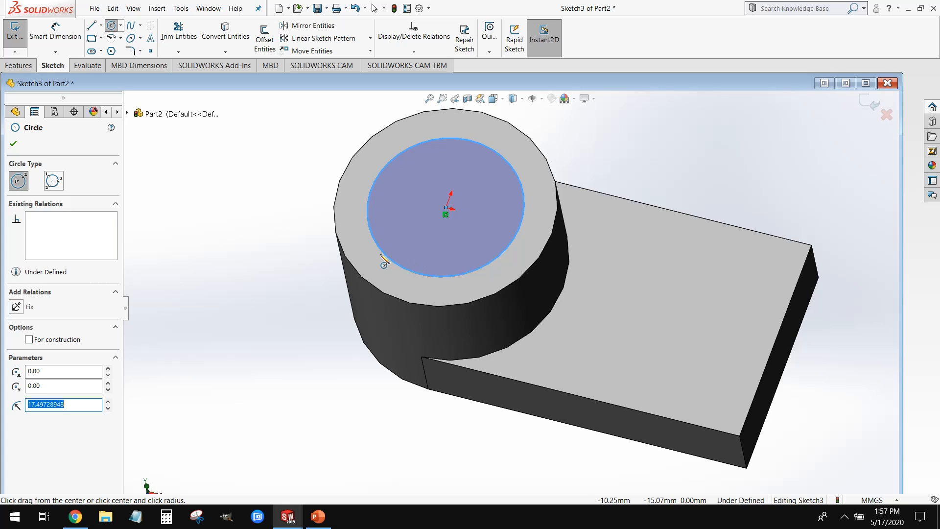
Dimension the circle's diameter on the cylinder's top face as 30 mm.
click(55, 32)
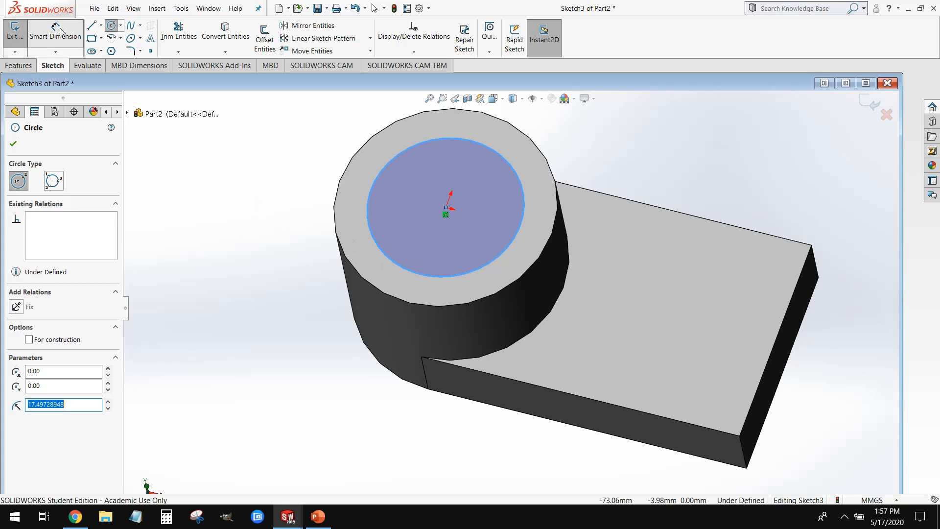
click(511, 164)
click(630, 141)
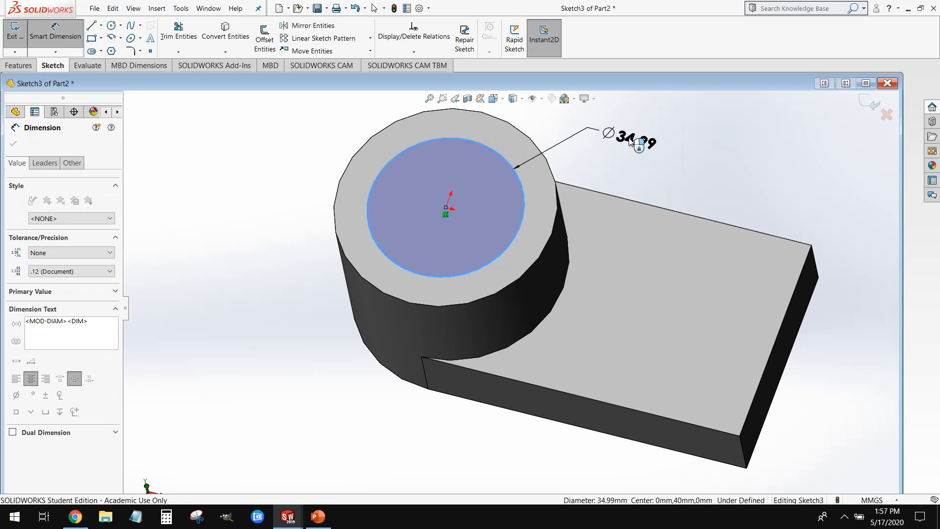
text(30)
key(Return)
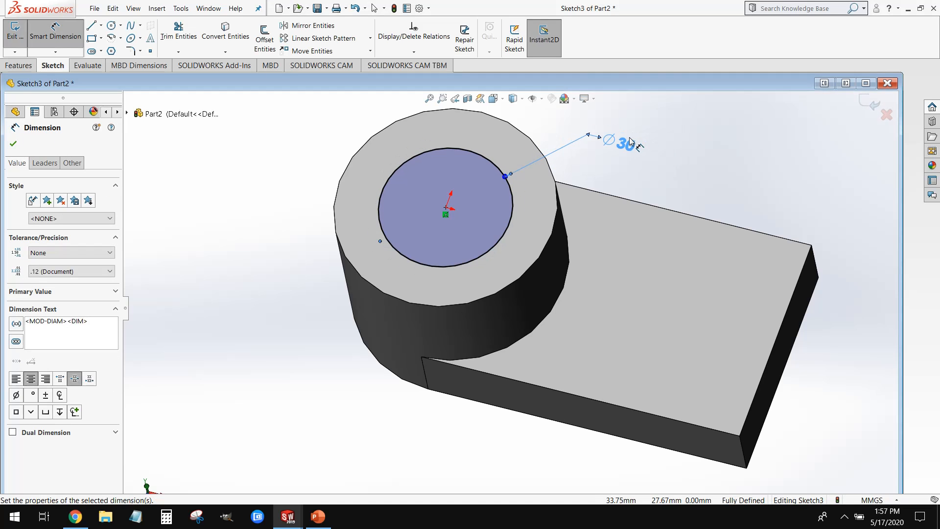
Start an extruded cut from the circle and extend its Blind depth down through the cylinder to 68 mm.
mouse_move(594, 315)
middle_down()
mouse_move(589, 265)
mouse_move(602, 185)
mouse_move(584, 245)
middle_up()
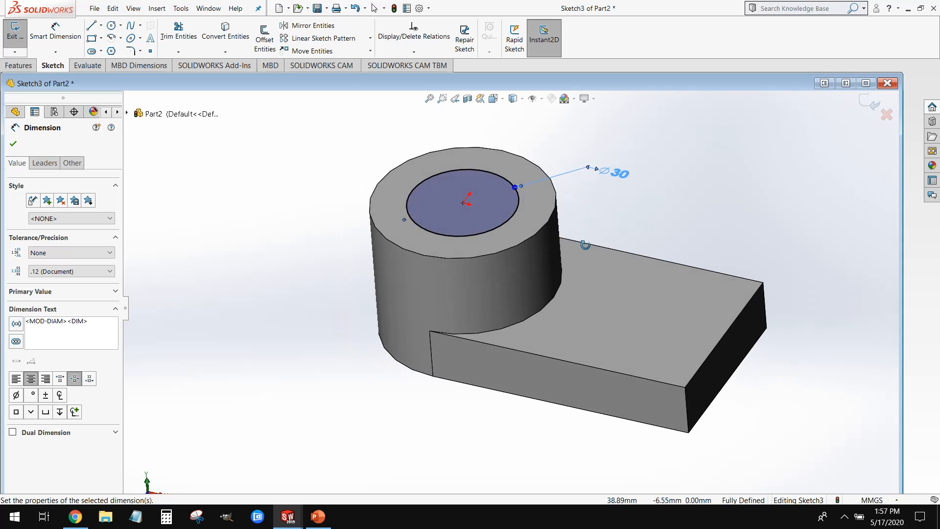
scroll(585, 245, up, 2)
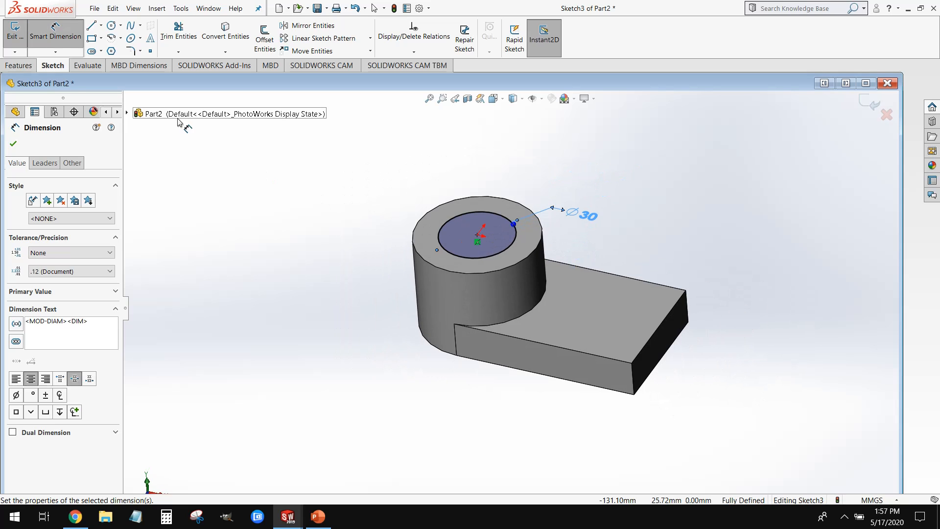
click(22, 66)
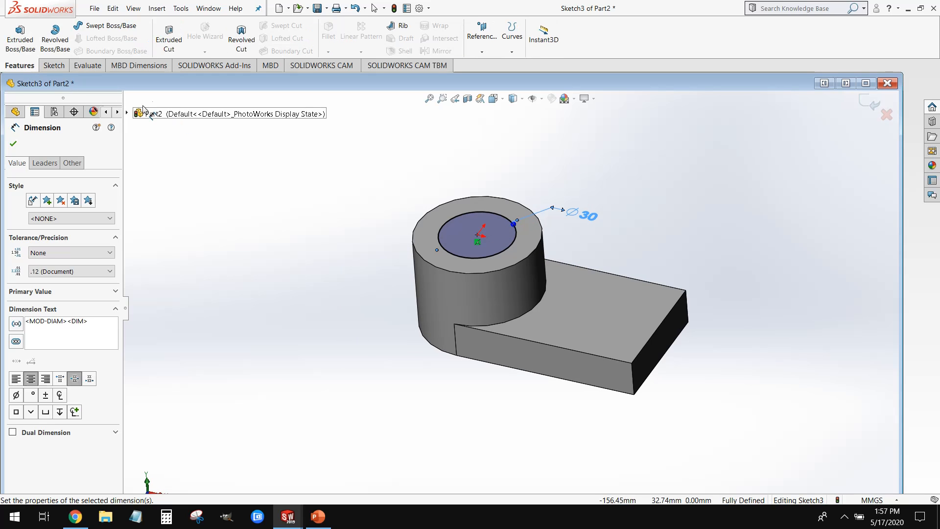
click(176, 48)
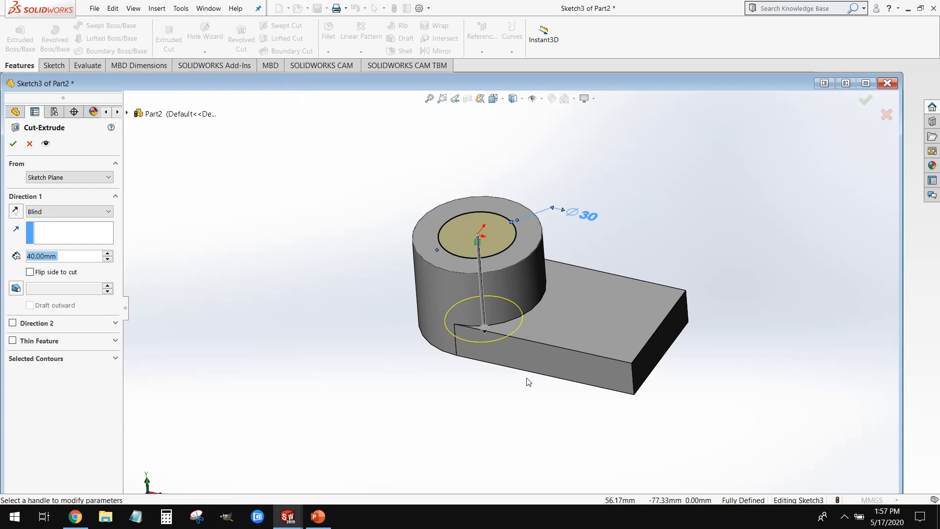
mouse_move(523, 331)
middle_down()
mouse_move(578, 271)
mouse_move(543, 245)
mouse_move(516, 327)
middle_up()
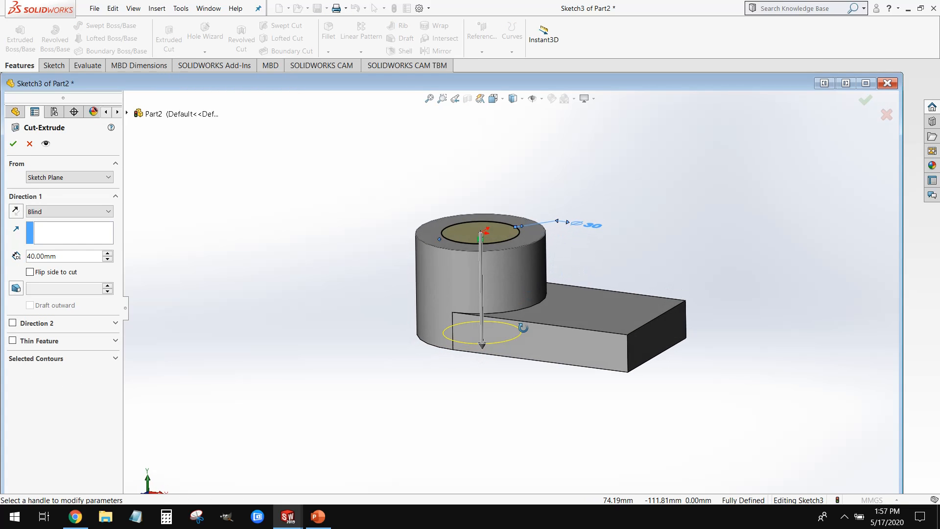
scroll(485, 264, down, 2)
drag(485, 383, 489, 479)
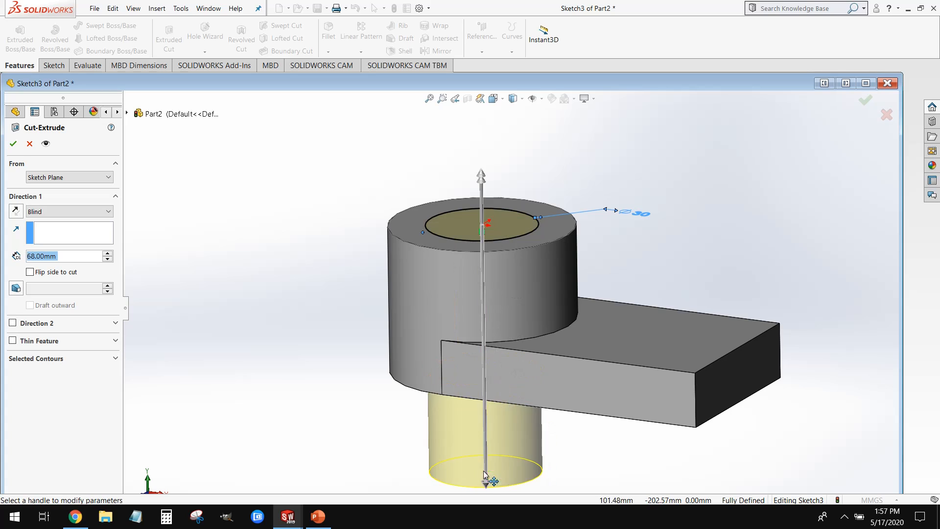
middle_drag(526, 425, 590, 404)
scroll(591, 381, up, 3)
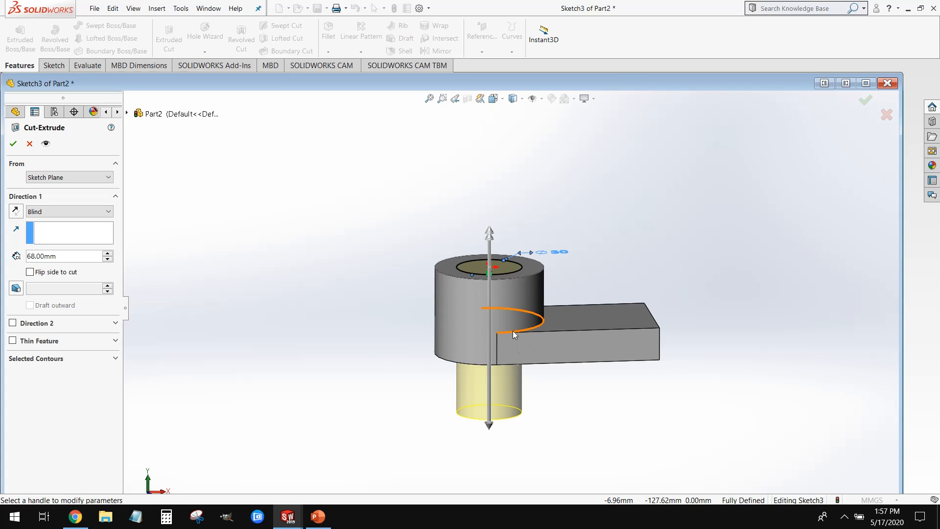
scroll(513, 331, down, 2)
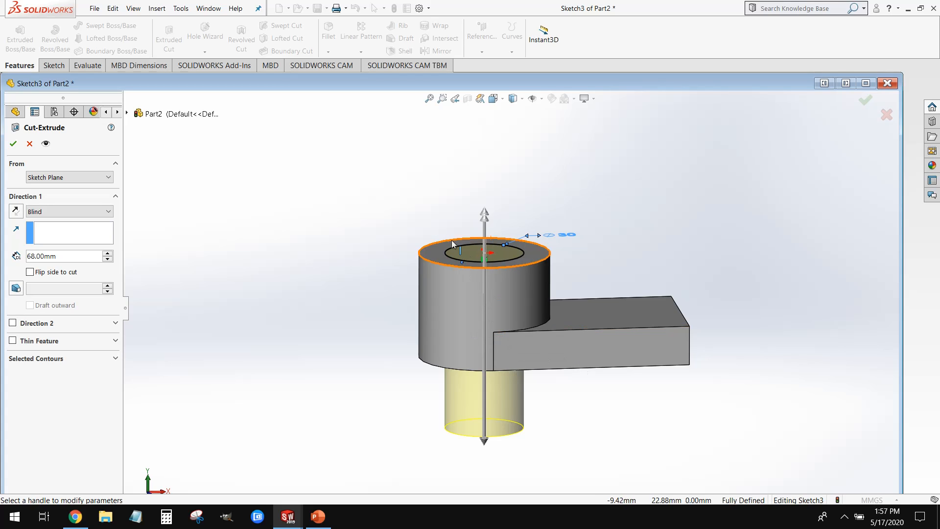
Set the cut's end condition to Through All and complete the bore through the cylinder.
click(44, 212)
click(52, 231)
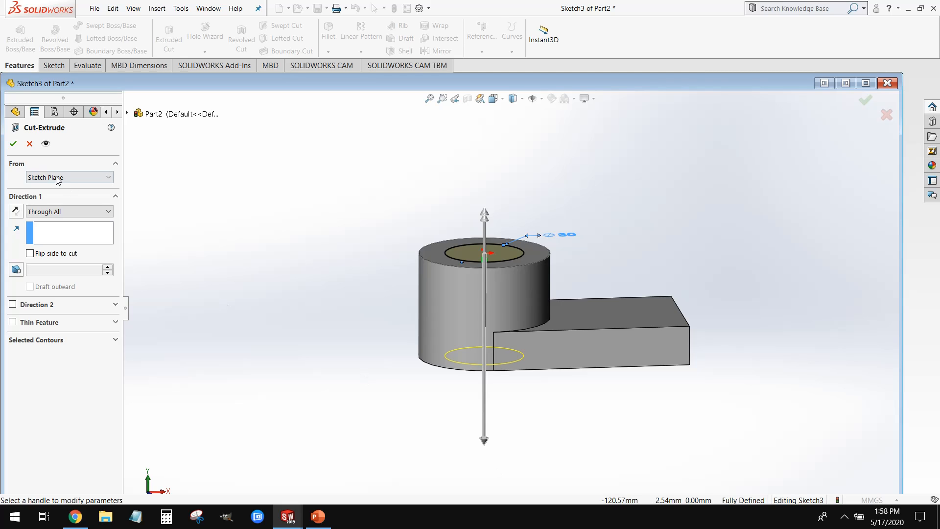
click(13, 144)
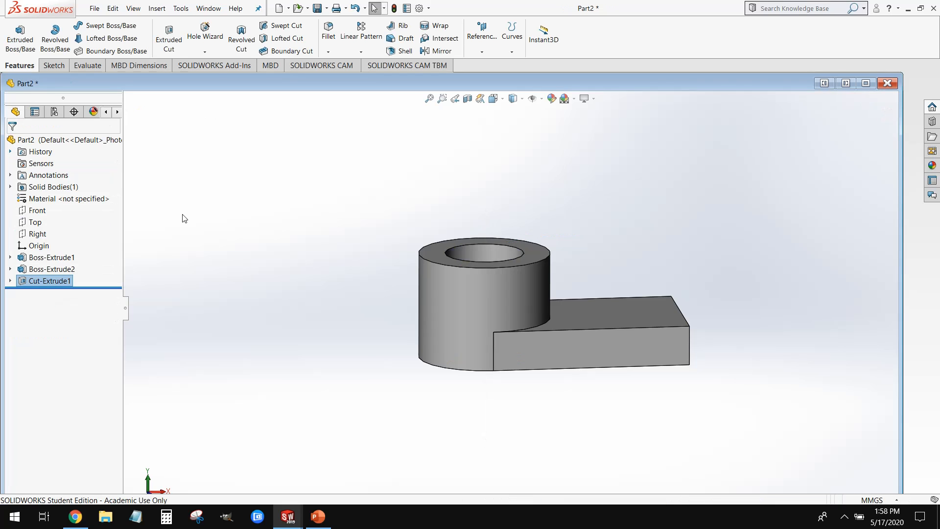
Restore the finished LAB 3 part, examine the slot in its base, and minimize it again.
middle_drag(489, 348, 453, 427)
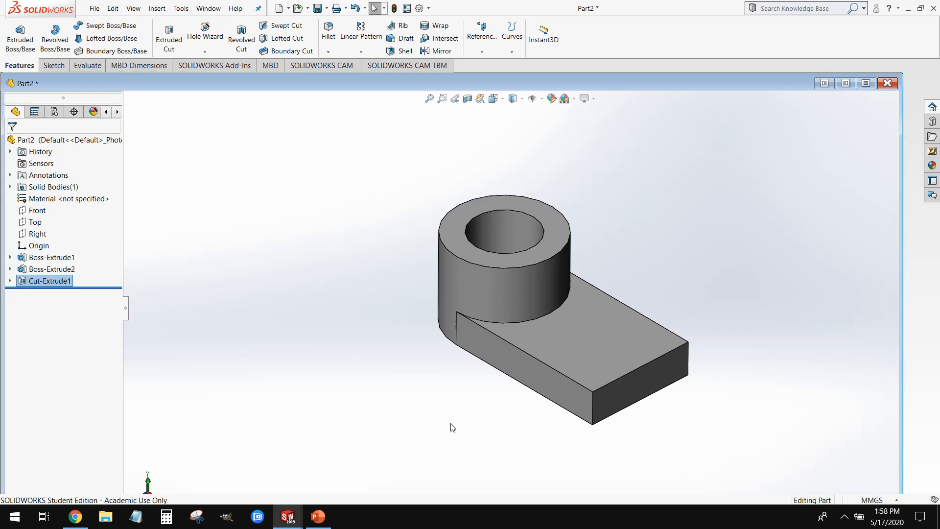
middle_drag(526, 324, 472, 358)
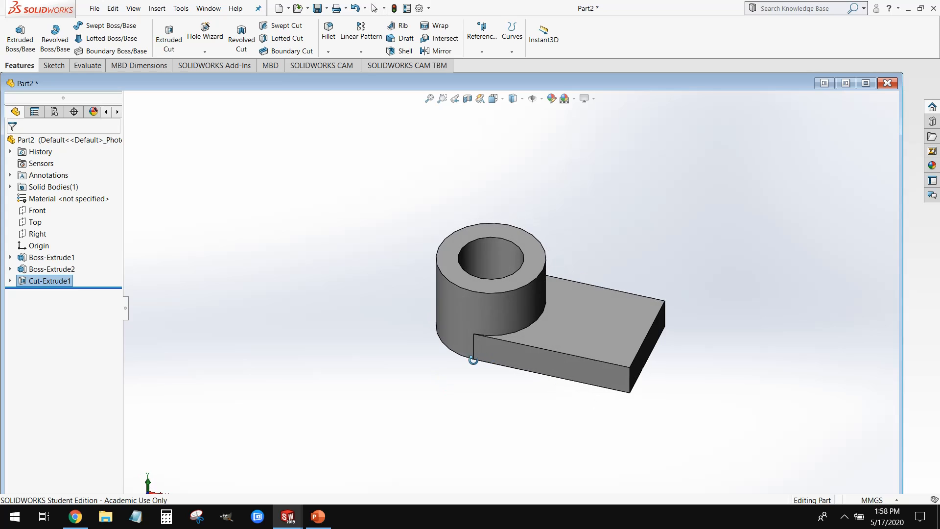
click(618, 304)
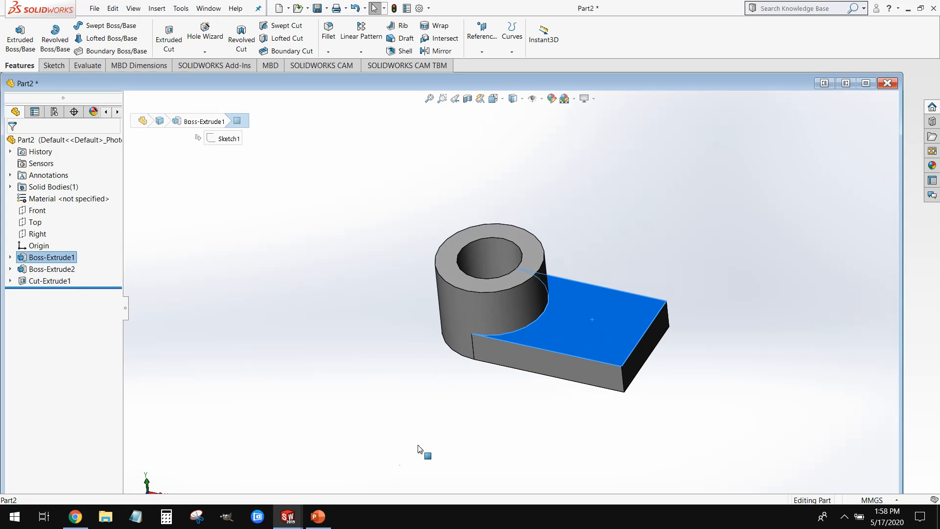
mouse_move(288, 516)
click(220, 470)
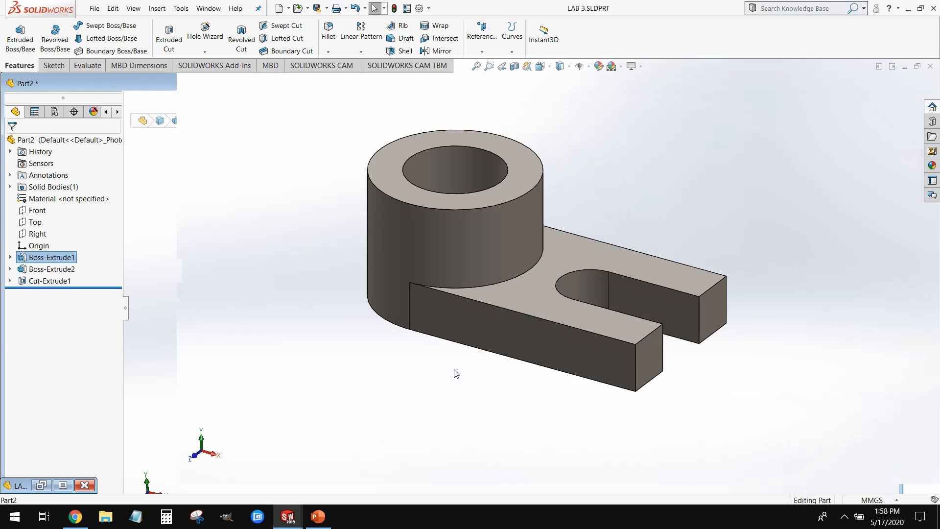
scroll(597, 281, down, 1)
middle_drag(527, 331, 530, 393)
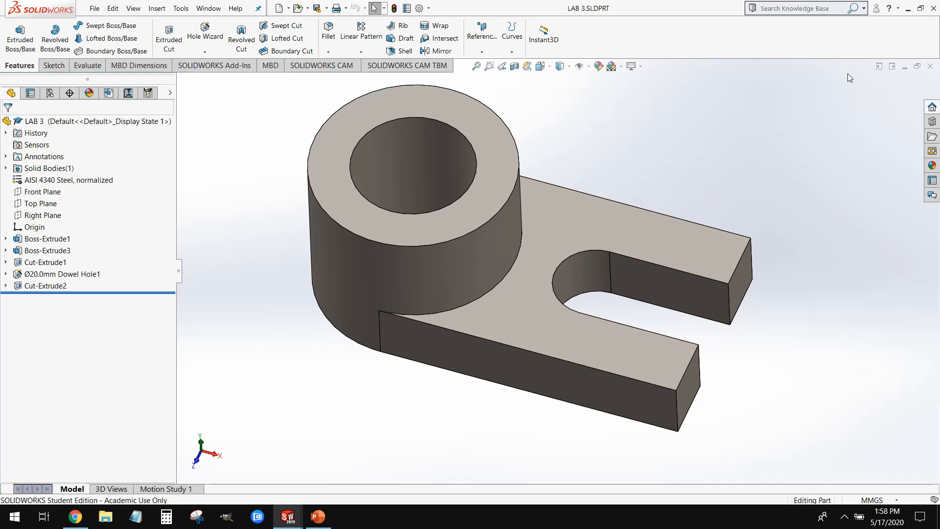
click(903, 66)
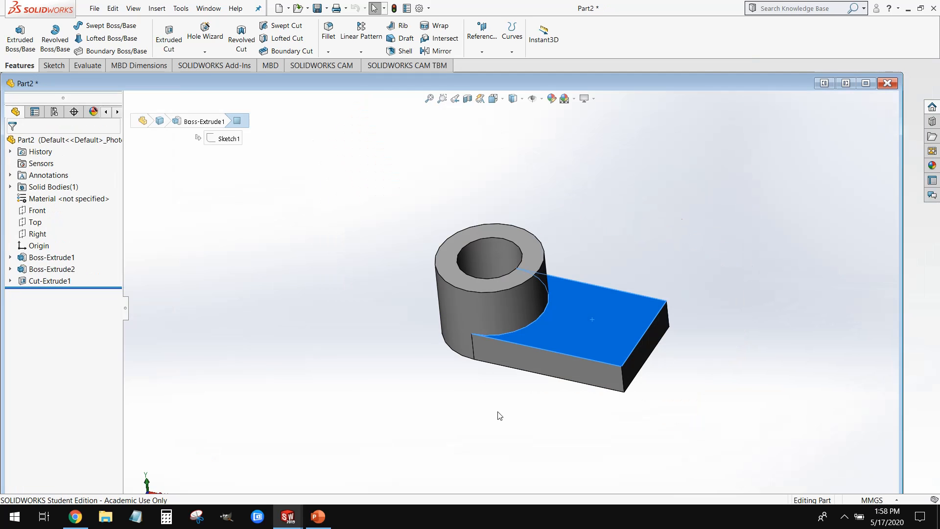
Maximize the Part2 document window and clear the selection of the base block's top face.
click(866, 84)
click(689, 285)
middle_drag(658, 364, 668, 387)
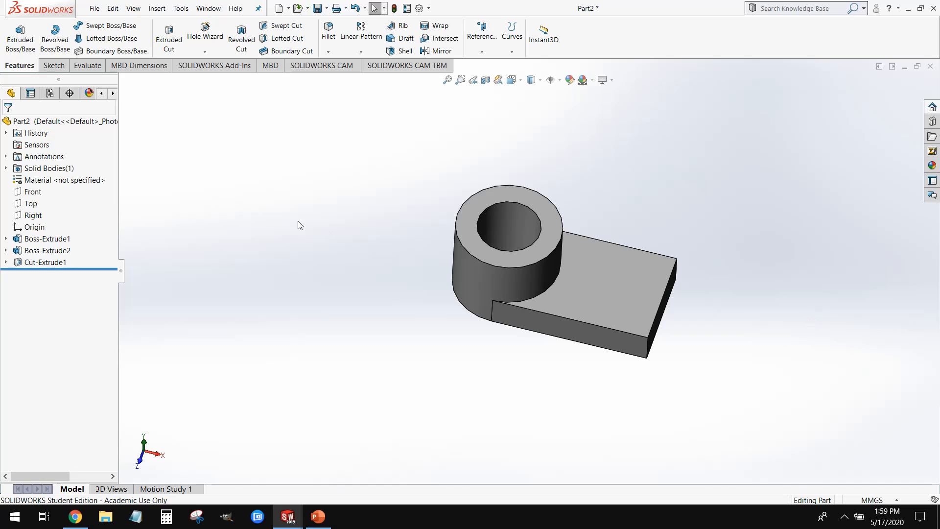
Start a Hole Wizard hole and place its centre on the base block's top face, in line with the origin and about 47 mm from it.
mouse_move(289, 220)
middle_down()
mouse_move(279, 225)
mouse_move(283, 192)
mouse_move(270, 201)
mouse_move(283, 210)
middle_up()
scroll(619, 268, down, 3)
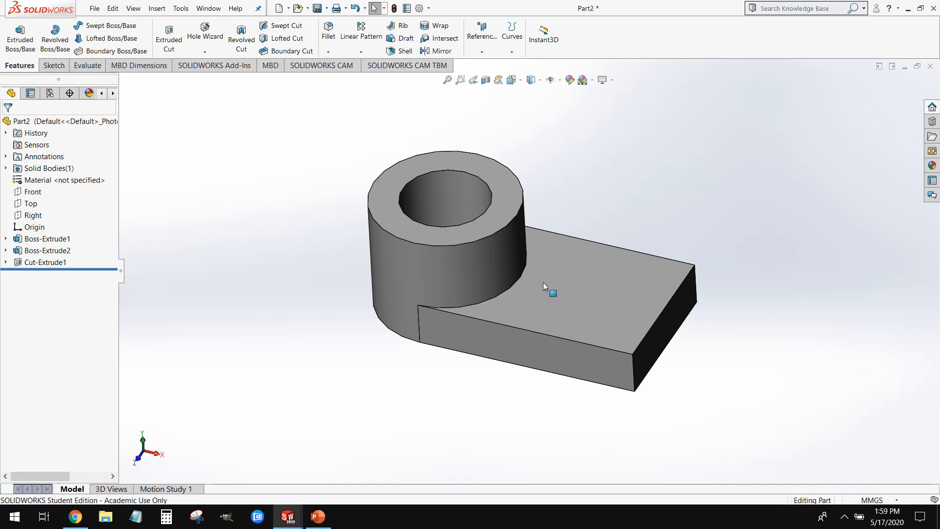
middle_drag(422, 260, 421, 269)
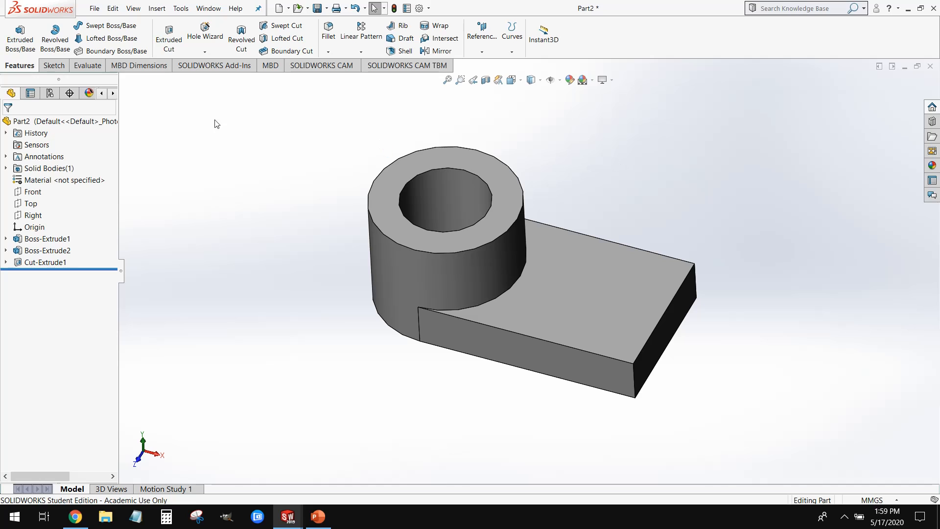
click(20, 68)
click(205, 35)
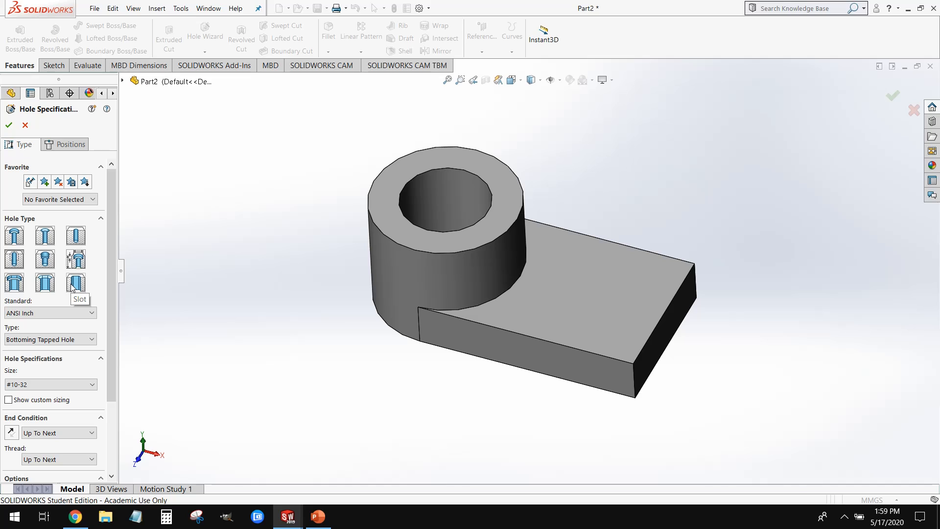
click(60, 147)
click(68, 149)
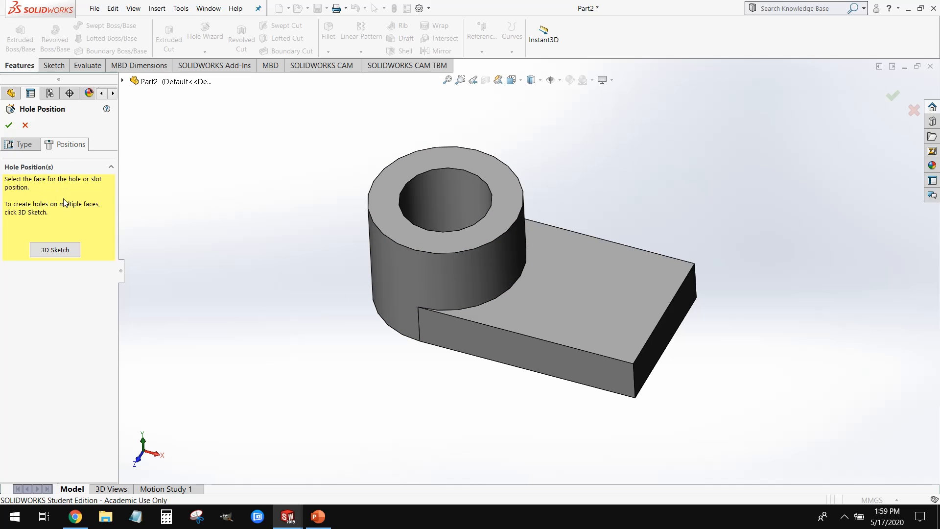
click(571, 300)
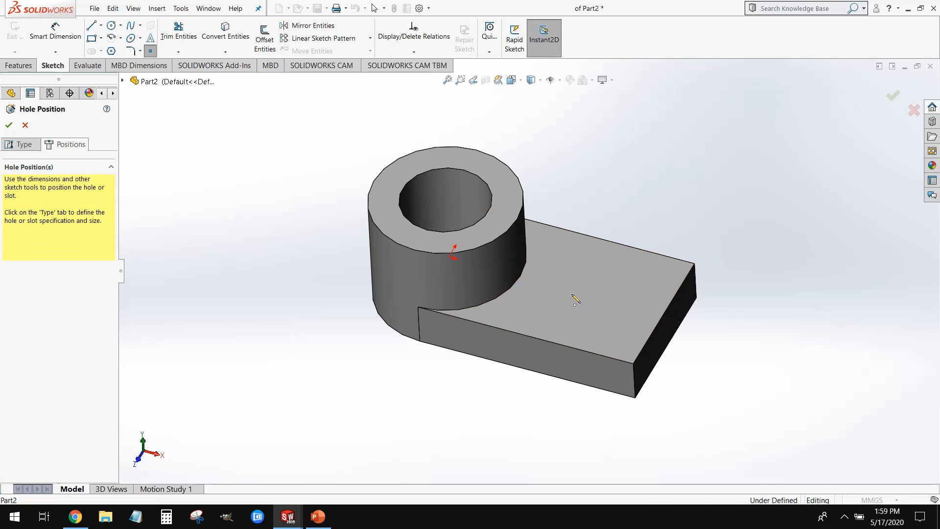
drag(566, 306, 589, 275)
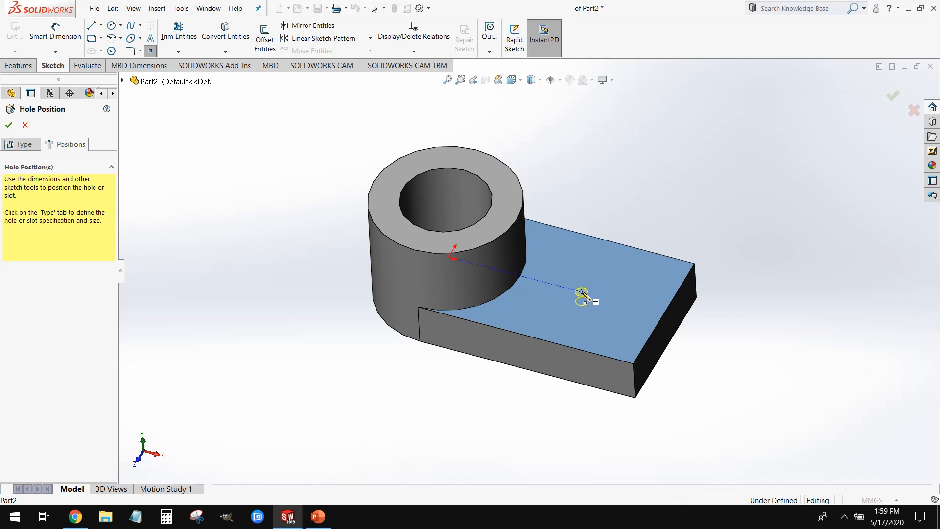
click(582, 292)
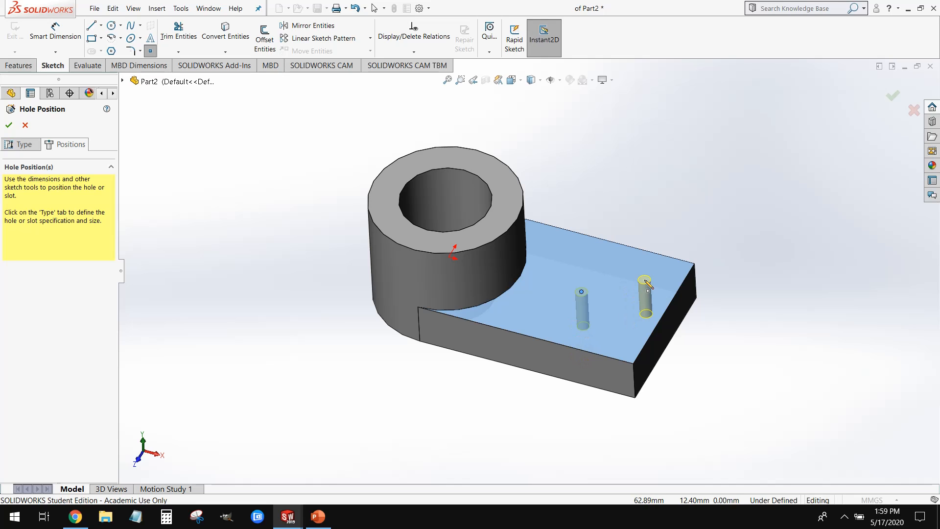
key(Escape)
scroll(568, 296, down, 3)
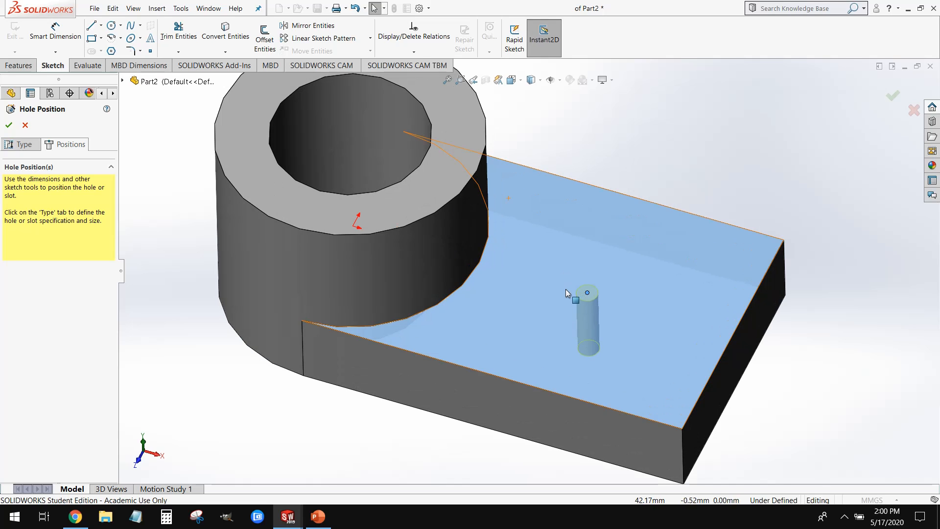
mouse_move(587, 293)
mouse_down()
mouse_move(616, 295)
mouse_move(603, 273)
mouse_move(590, 293)
mouse_up()
Dimension the hole centre 25 mm from the long rear edge of the base block's top face.
click(46, 26)
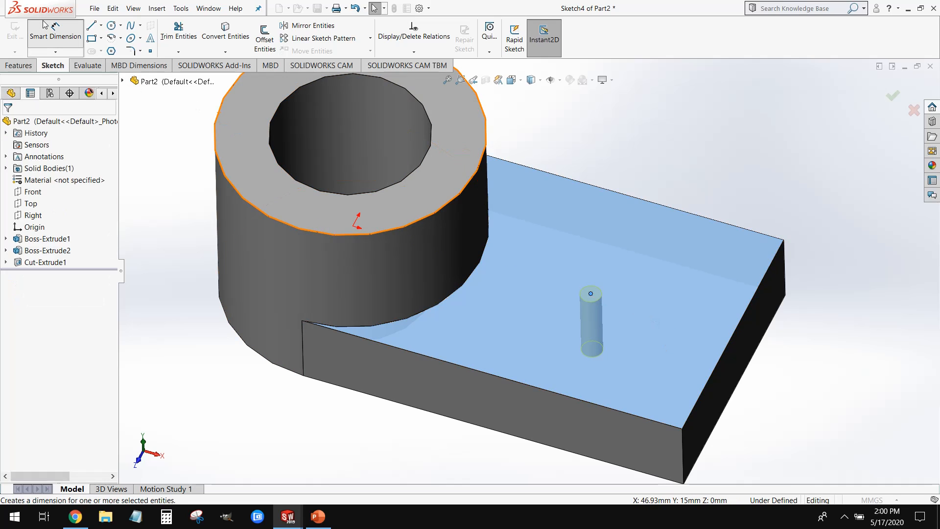
click(630, 201)
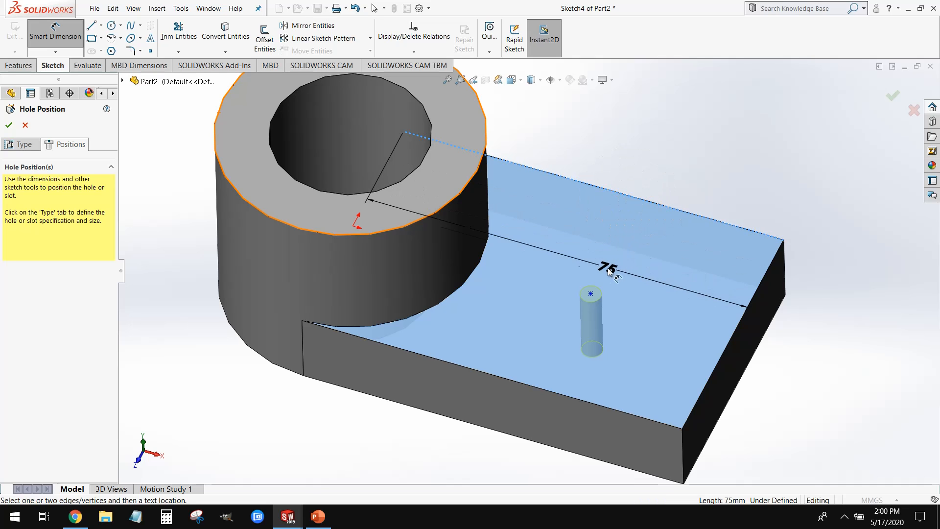
click(591, 294)
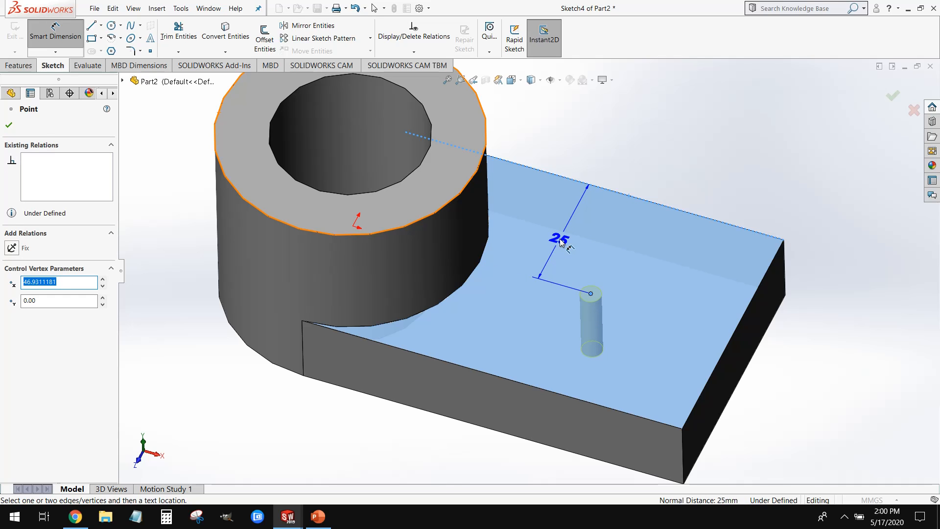
click(561, 241)
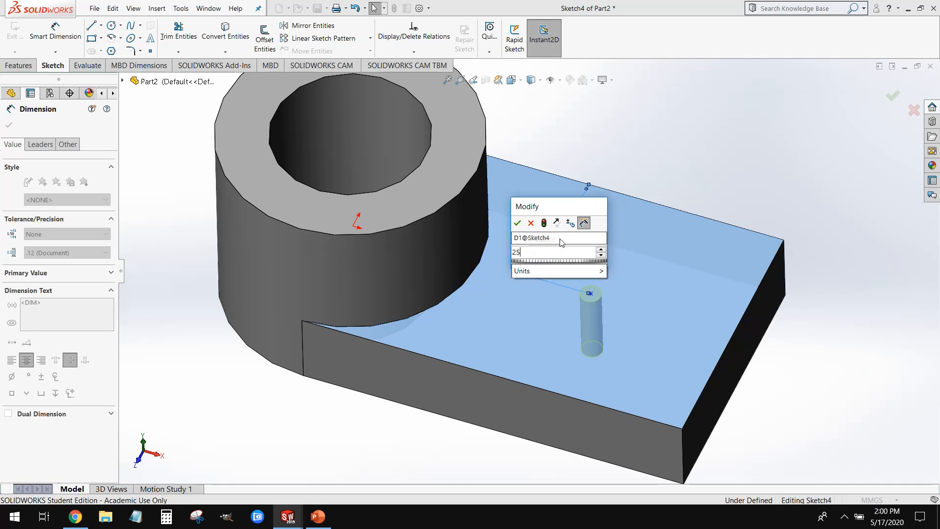
key(Return)
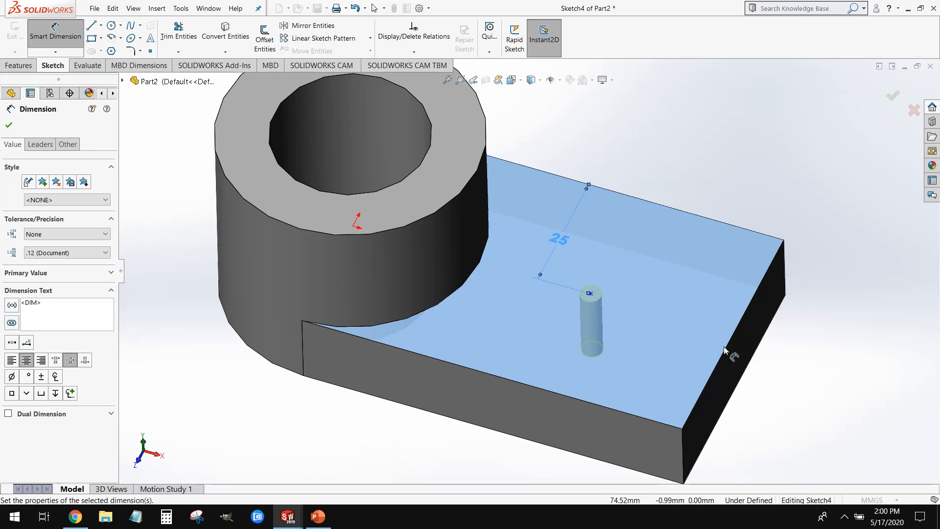
Dimension the hole centre 30 mm from the short end edge of the base block's top face.
click(728, 348)
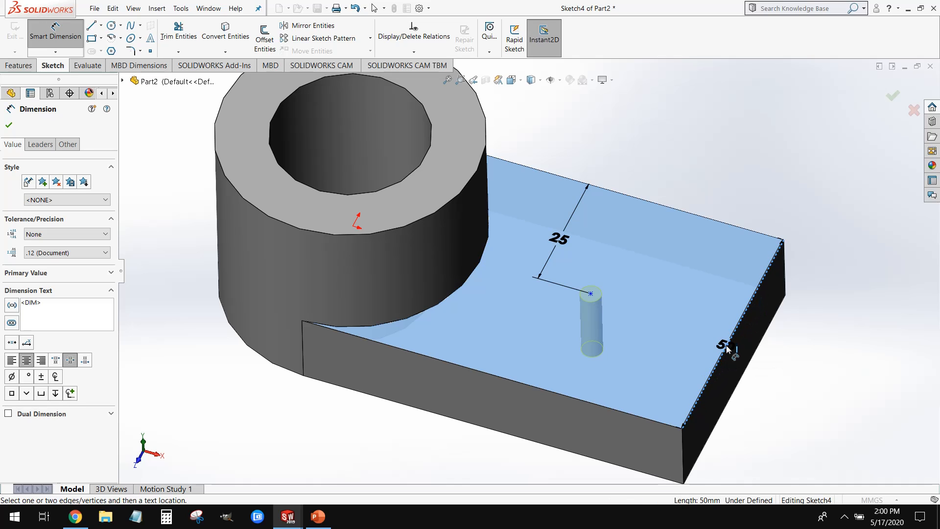
click(591, 294)
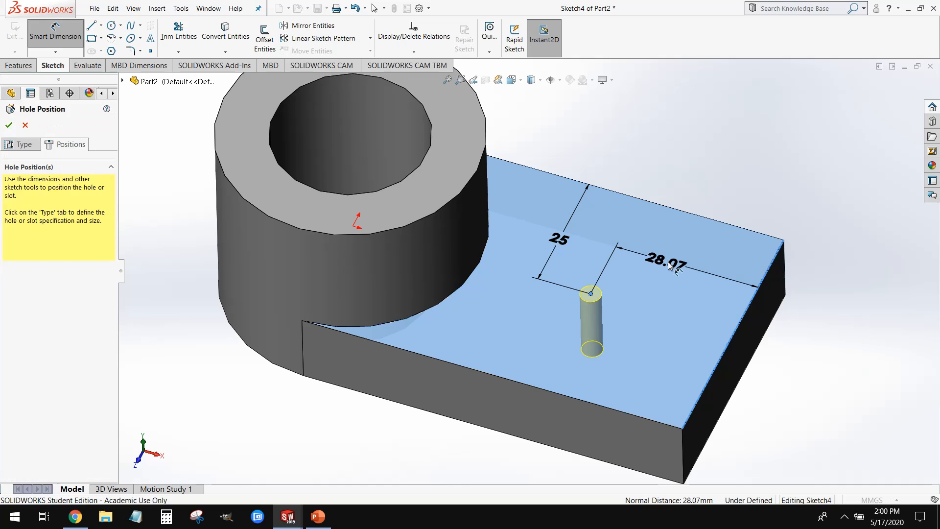
click(669, 264)
text(30)
key(Return)
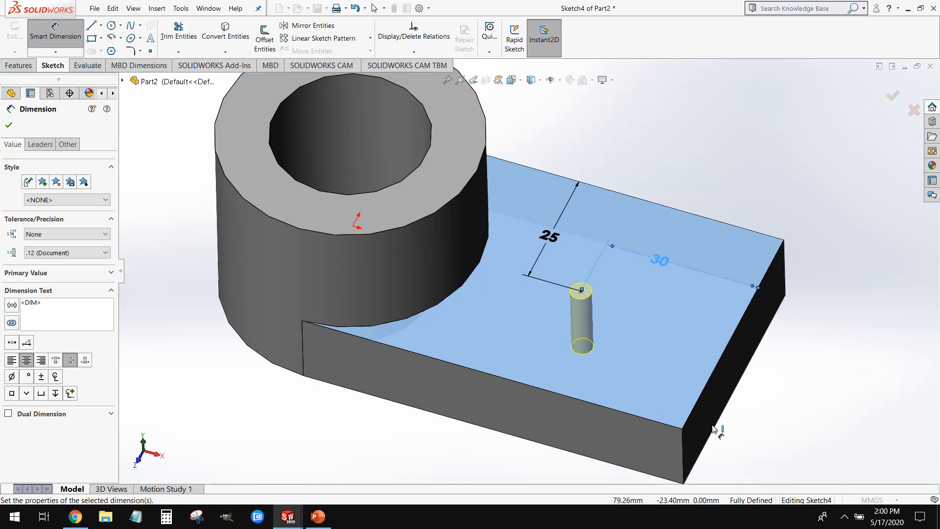
click(9, 125)
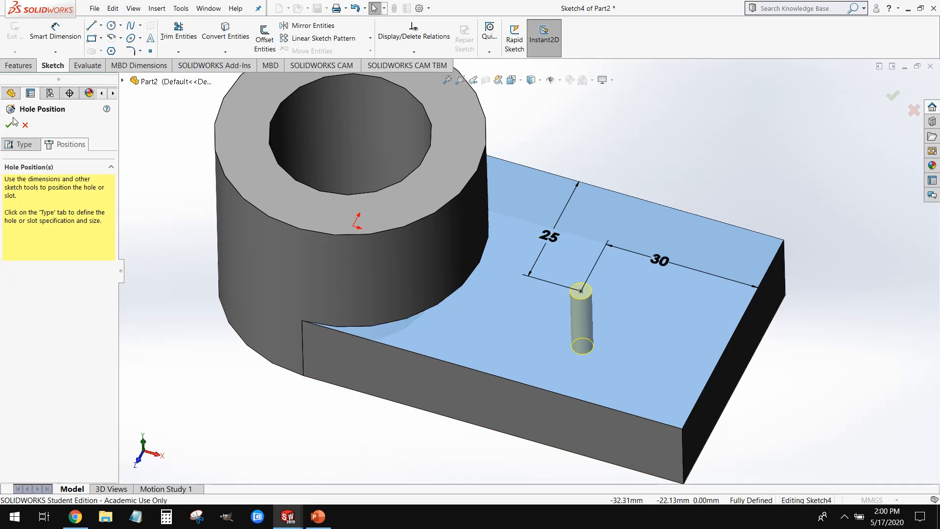
Specify the hole as a plain Hole with the ANSI Metric standard and the Dowel Holes type.
click(23, 145)
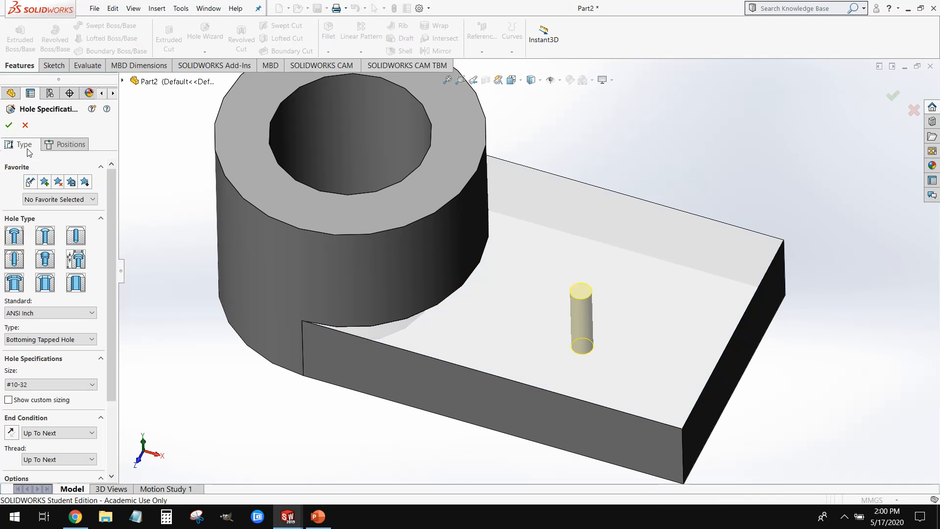
middle_drag(587, 434, 592, 380)
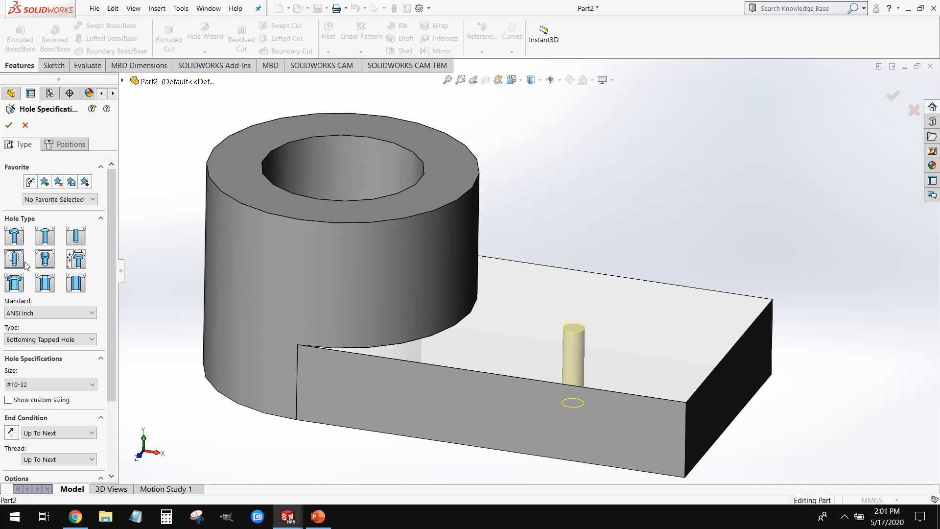
click(79, 240)
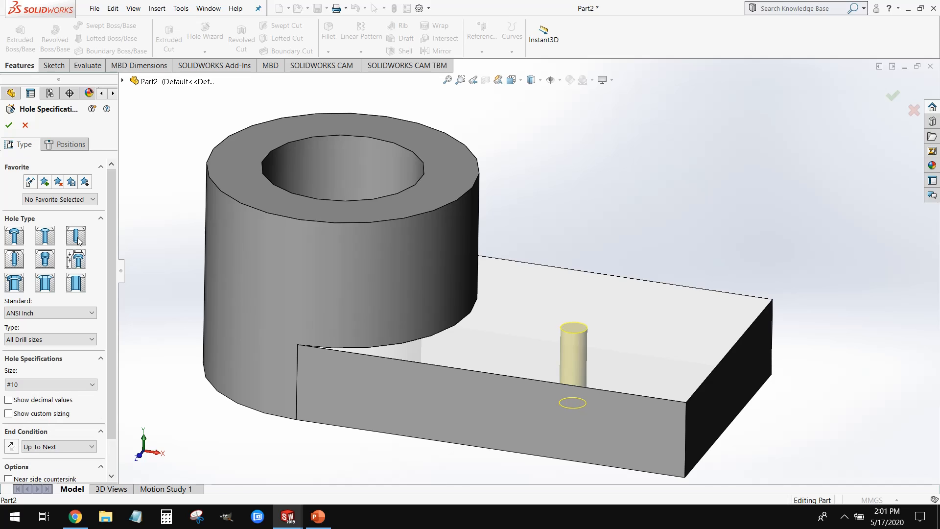
click(55, 313)
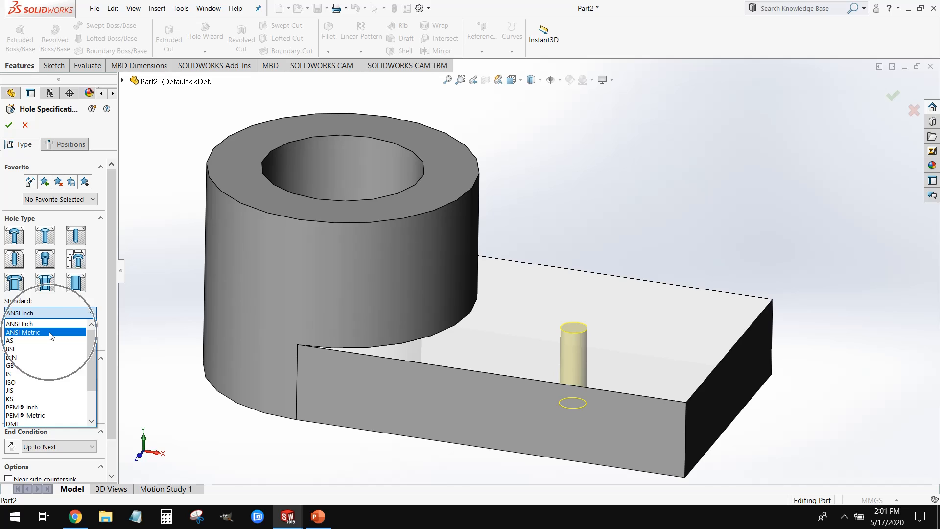
click(51, 332)
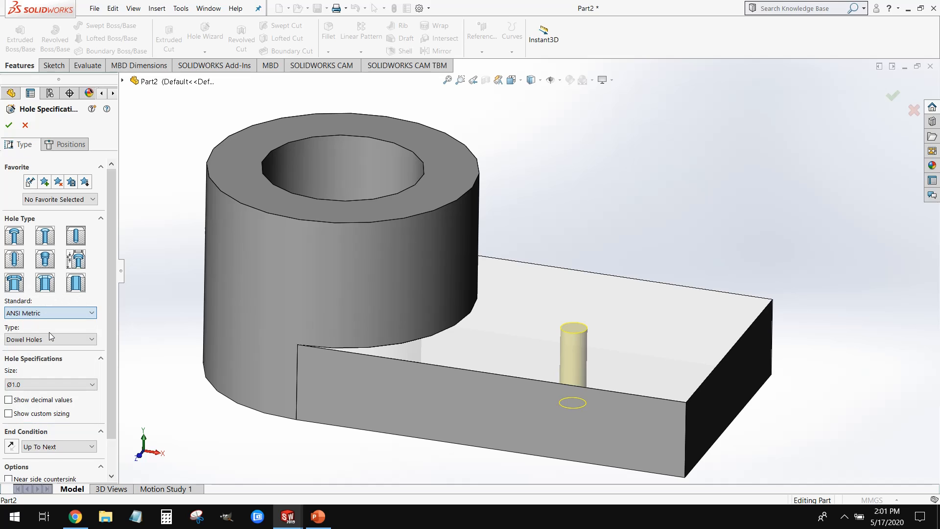
click(22, 337)
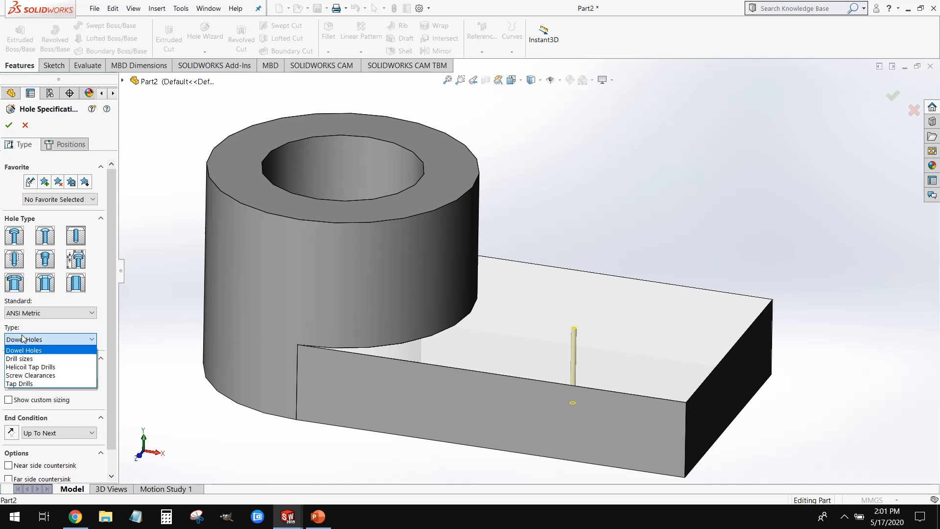
click(49, 351)
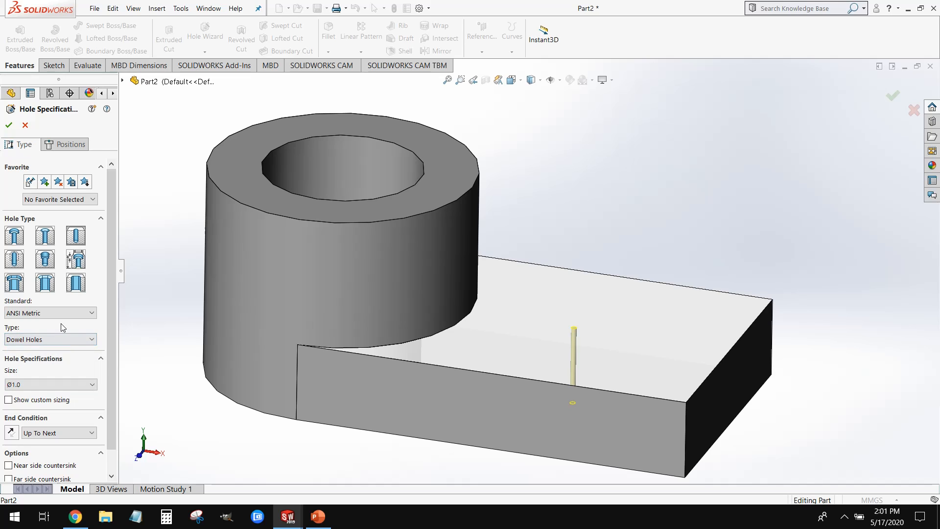
Set the dowel hole's size to Ø25.0 and its end condition to Through All, and complete the hole.
click(61, 385)
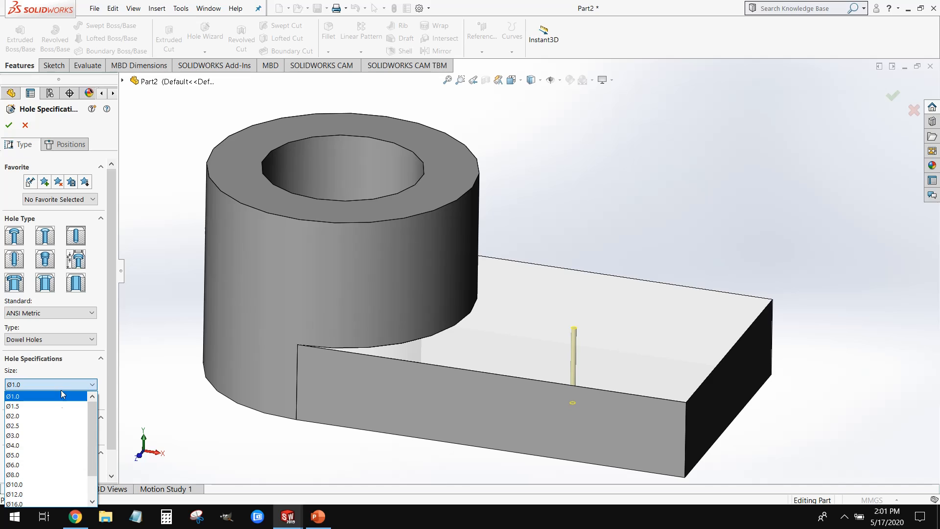
scroll(60, 441, down, 1)
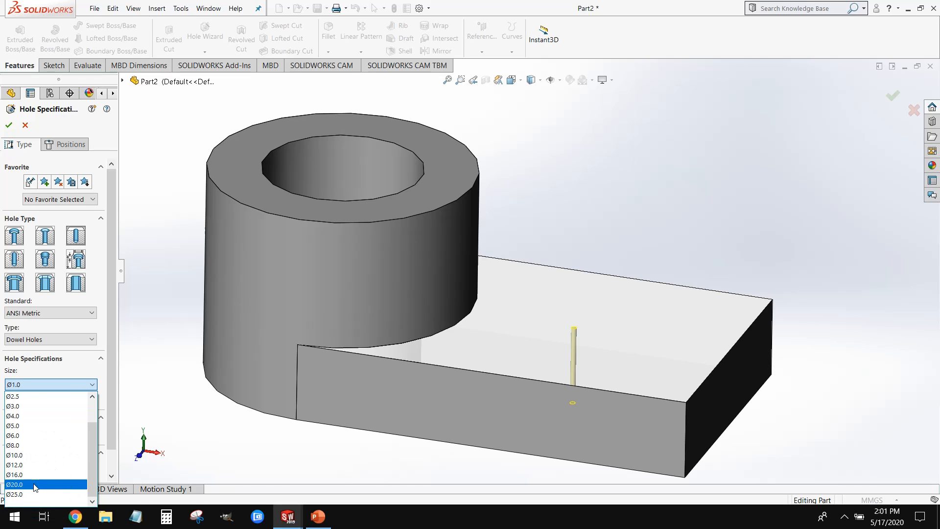
click(36, 485)
scroll(91, 366, down, 2)
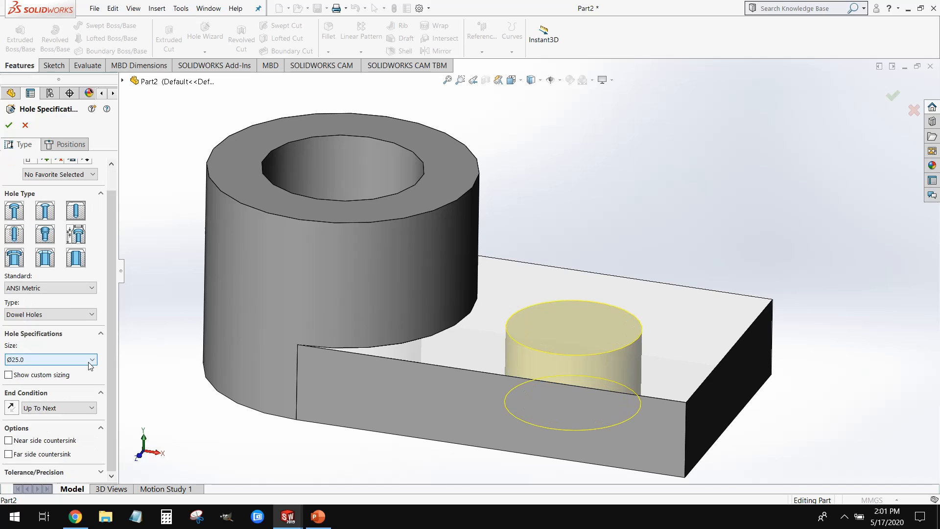
click(39, 409)
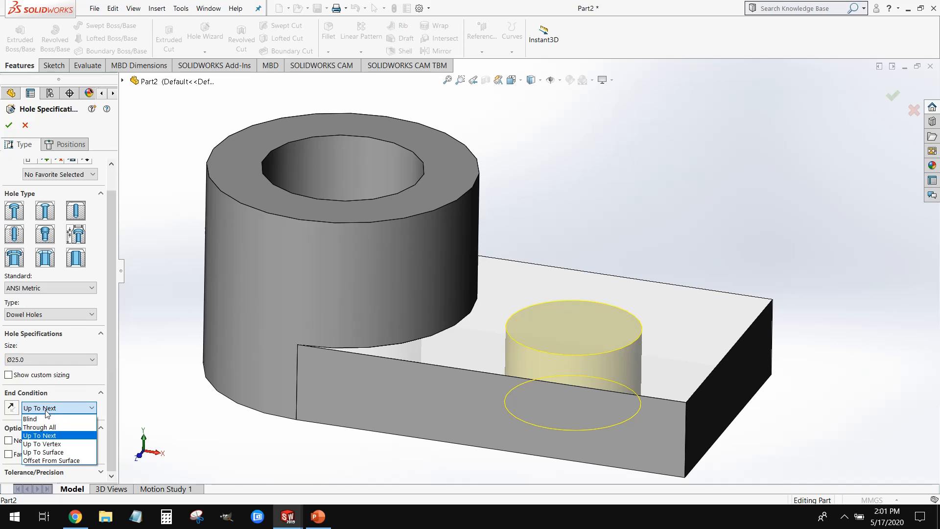
click(71, 430)
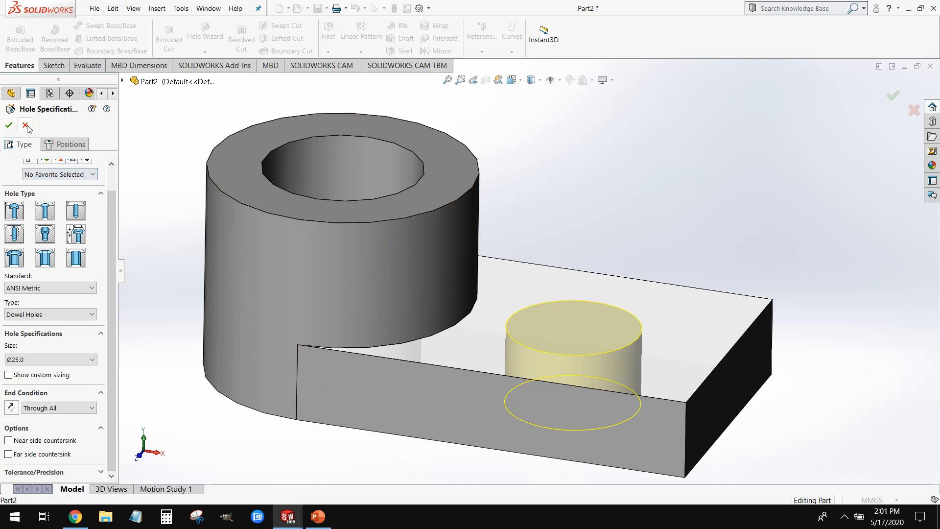
click(10, 125)
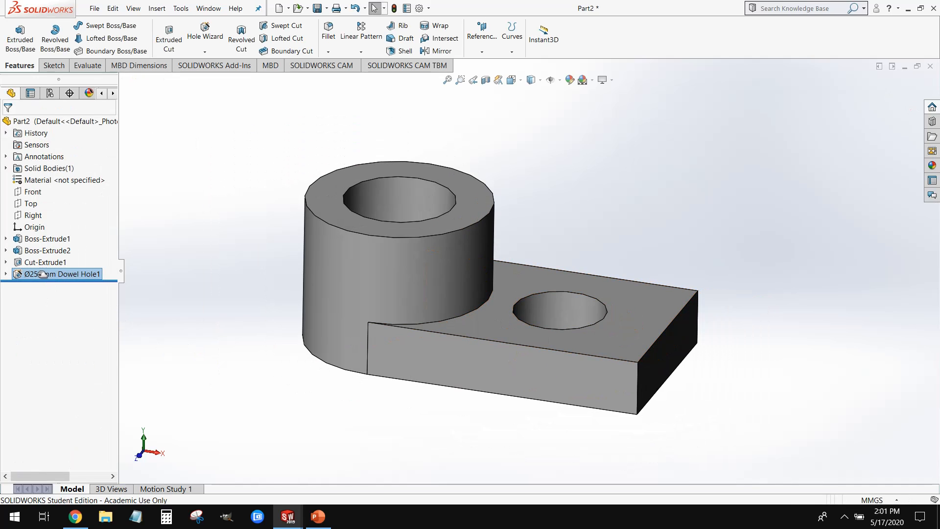
Edit the dowel hole feature, changing its size to Ø20.0, and clear the selection.
right_click(39, 273)
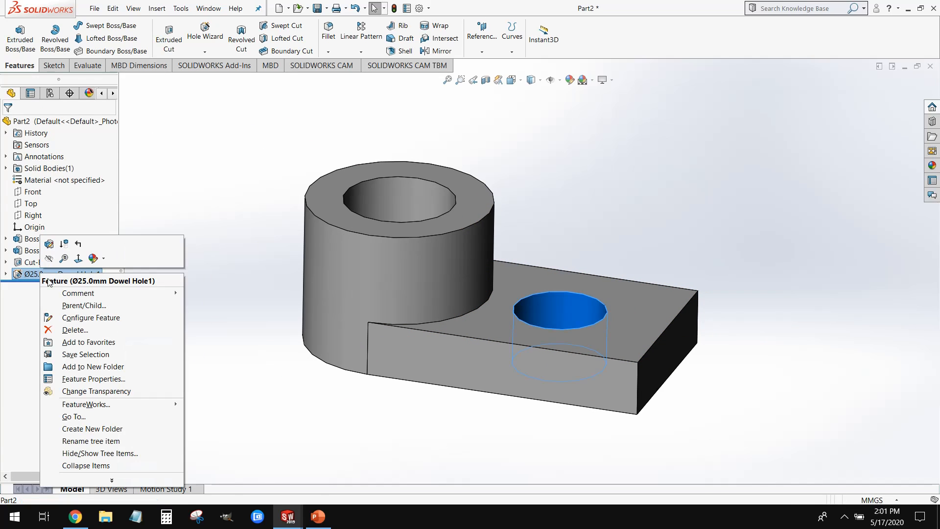
click(53, 246)
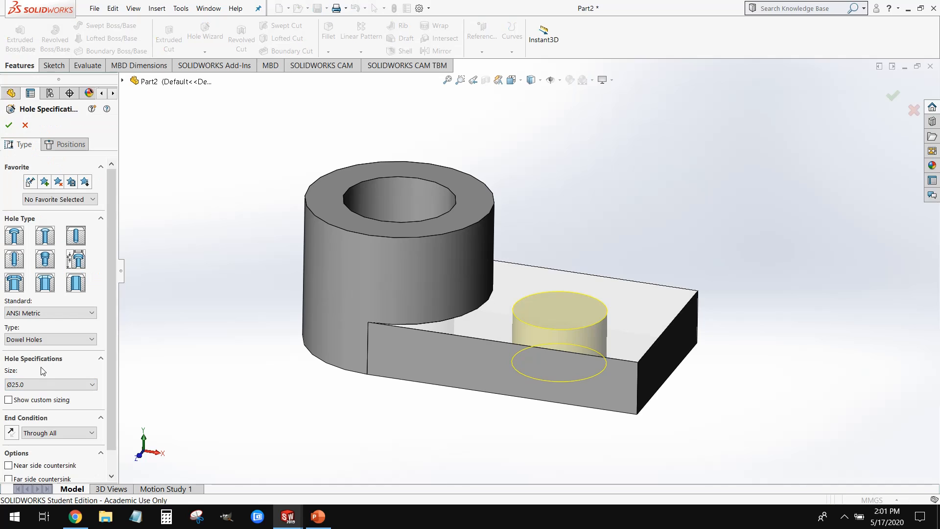
click(49, 384)
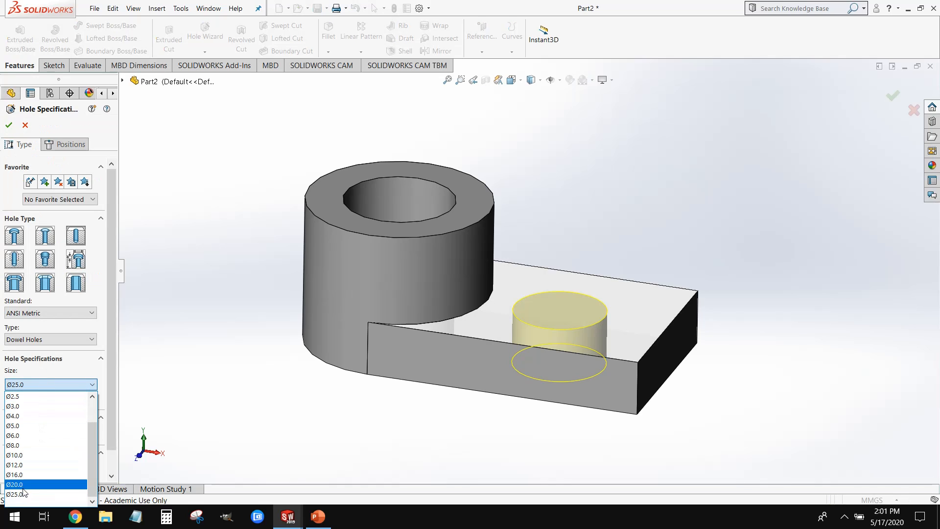
click(25, 490)
click(9, 125)
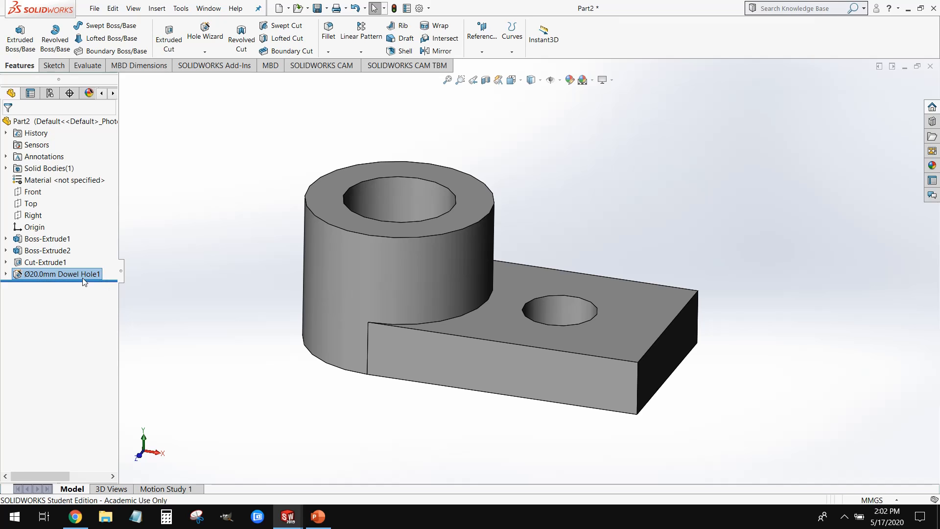
click(209, 323)
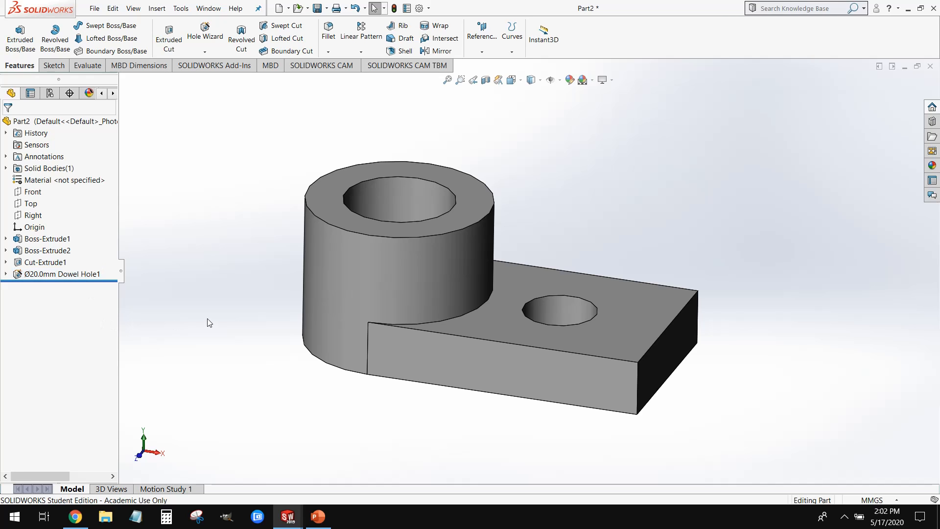
Start a sketch on the base block's short end face and view that face straight on.
middle_drag(207, 316, 275, 392)
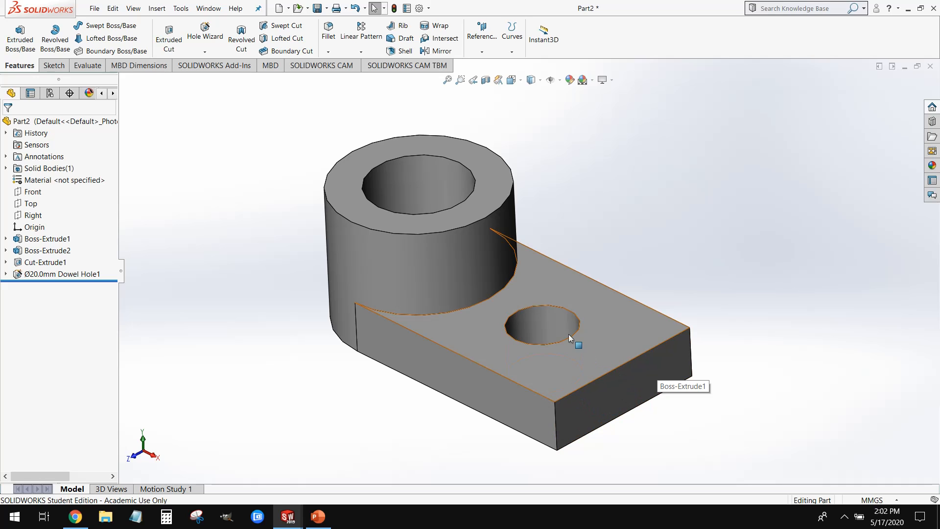
click(641, 390)
scroll(637, 388, down, 2)
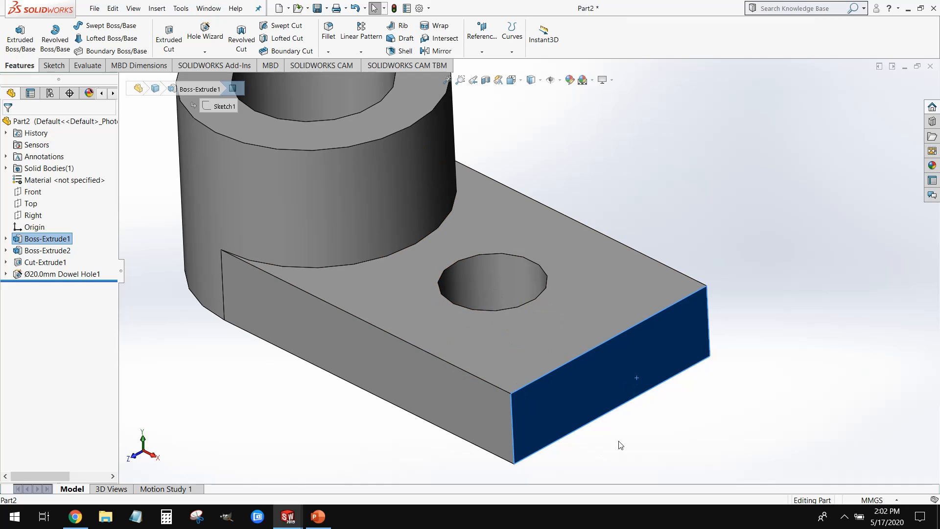
right_click(603, 386)
click(621, 288)
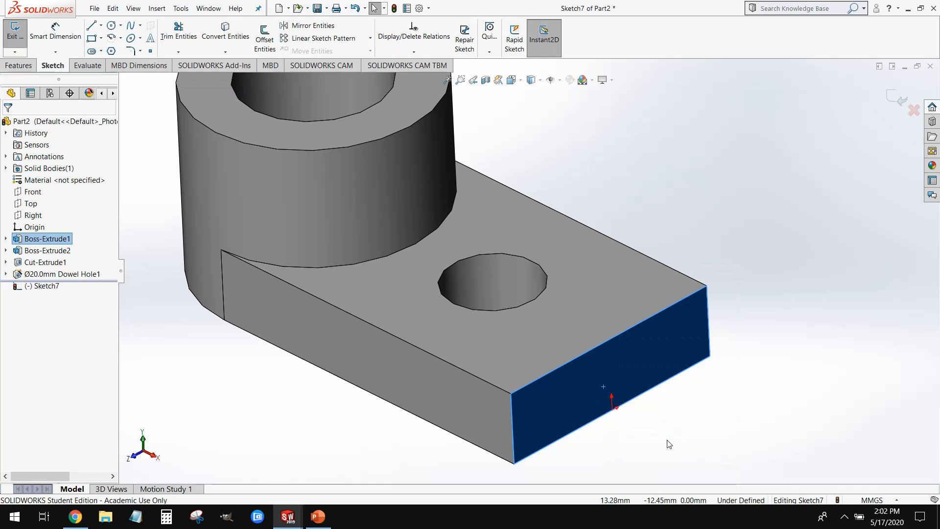
key(ctrl+8)
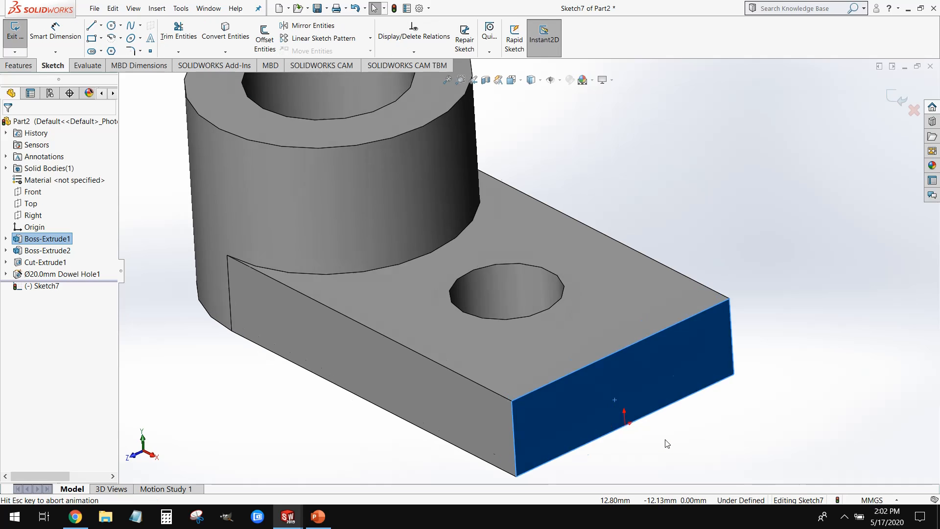
click(422, 459)
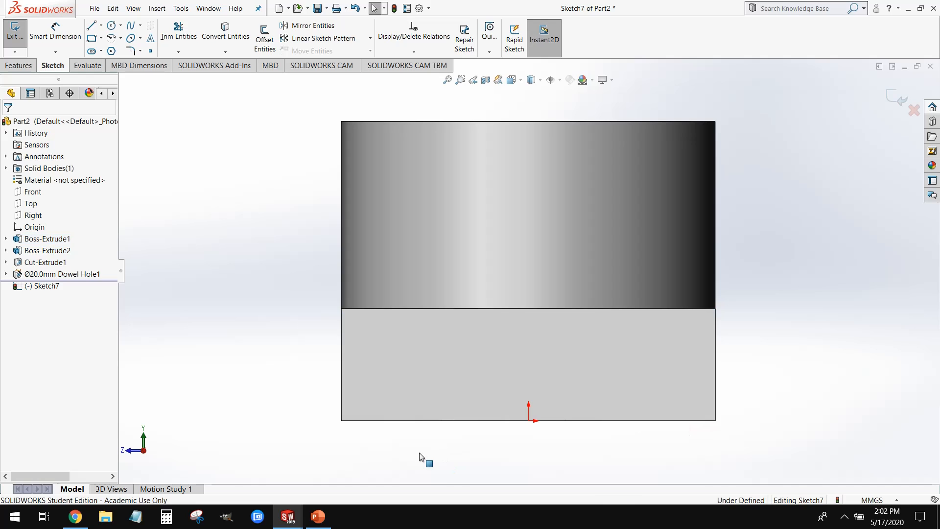
Sketch a corner rectangle about 28 mm wide on the end face, spanning from its lower edge to its upper edge.
click(101, 38)
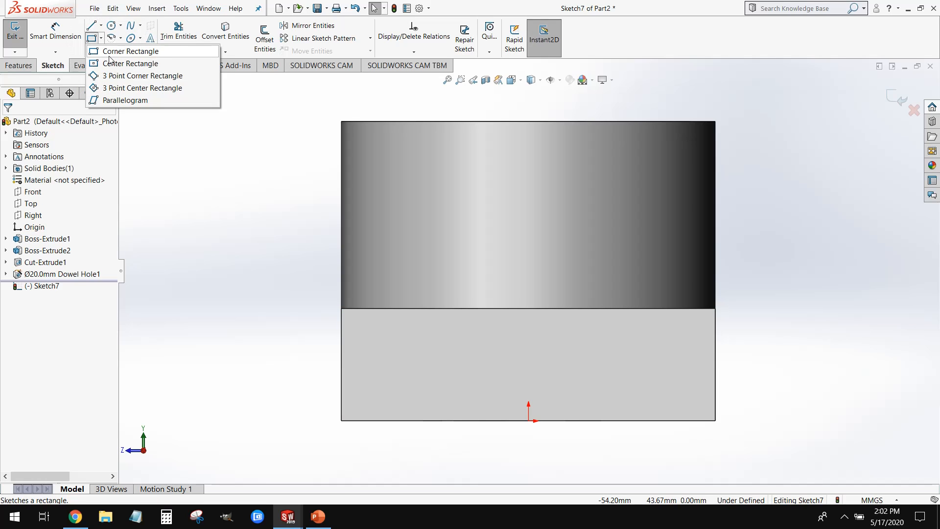
click(110, 54)
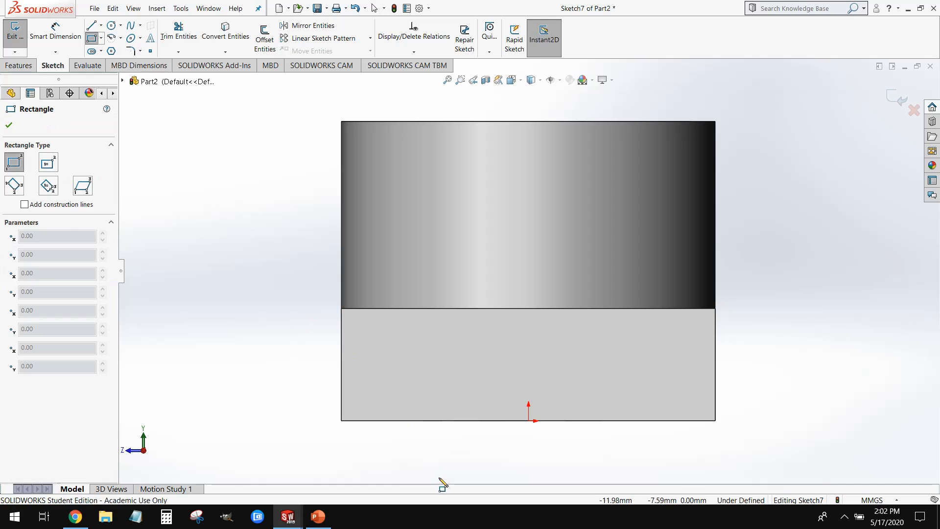
click(420, 420)
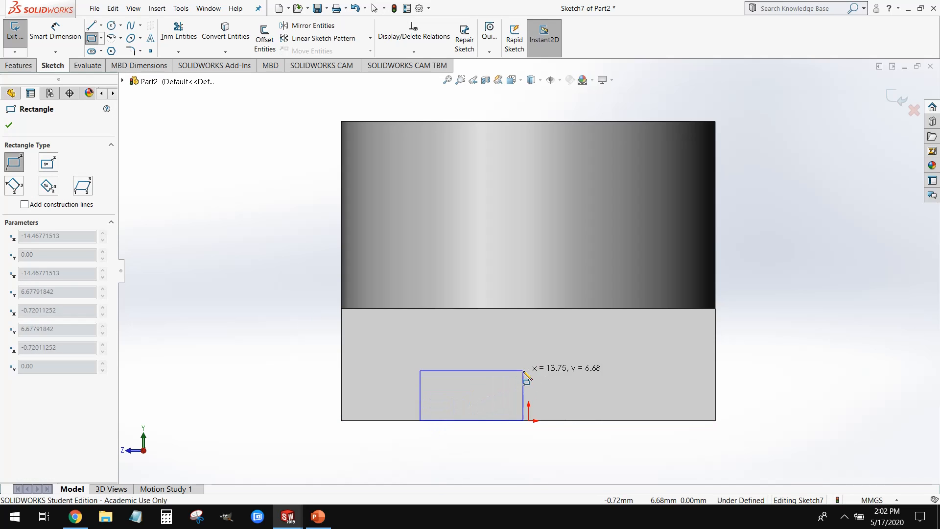
click(629, 308)
key(Escape)
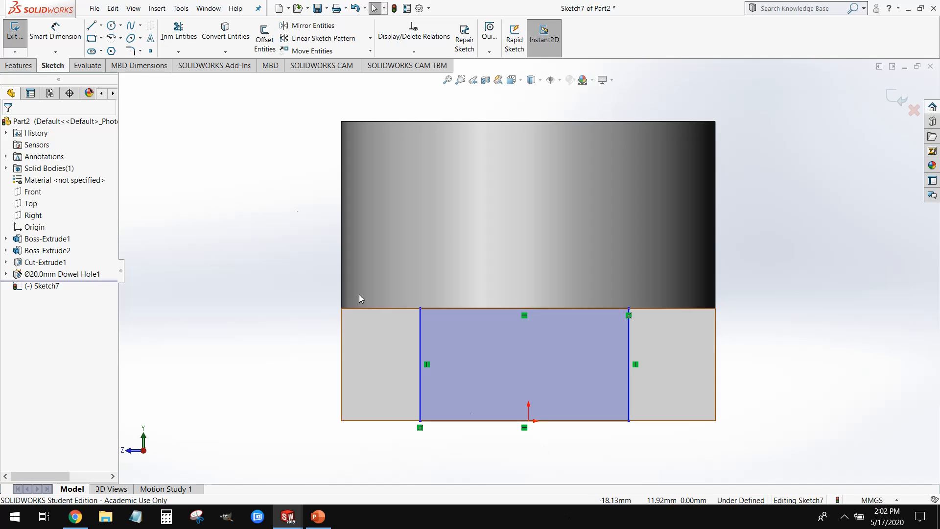
Dimension the rectangle's width as 20 mm and shift the rectangle towards the middle of the end face.
click(54, 30)
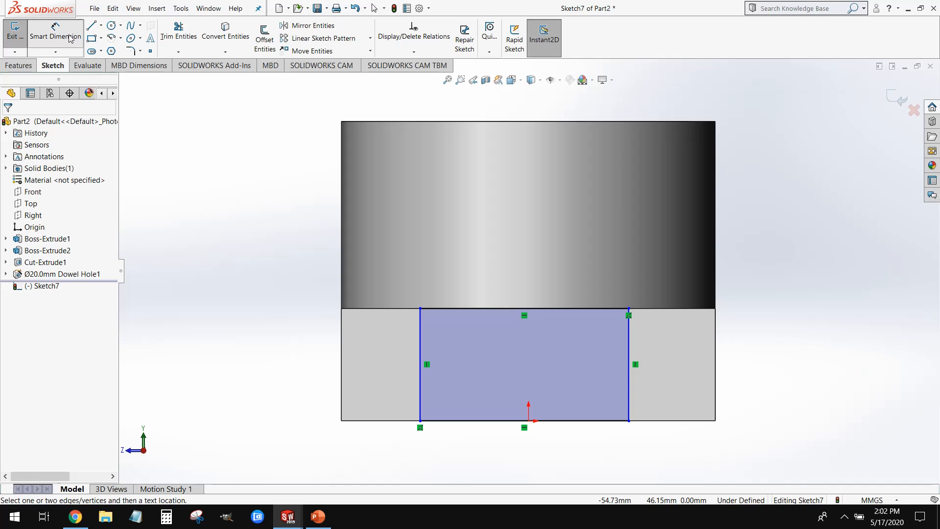
click(524, 308)
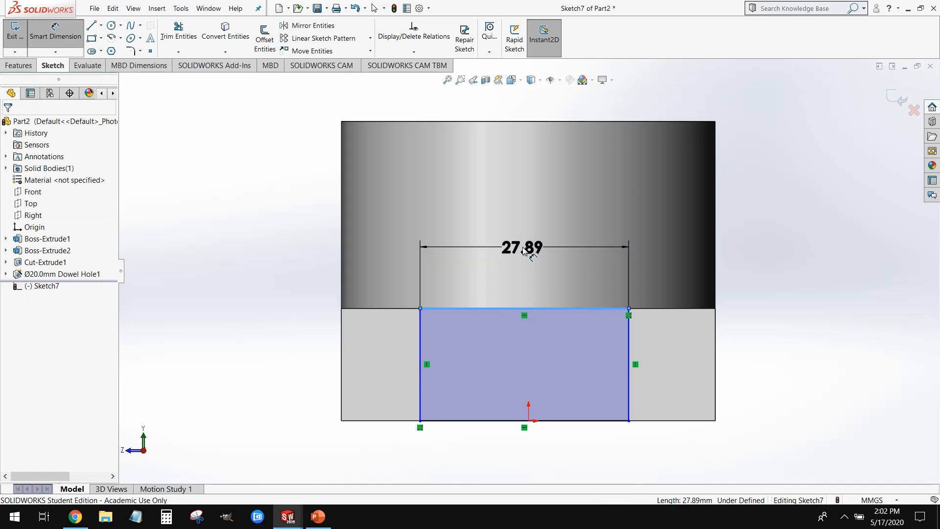
click(524, 250)
text(20)
key(Return)
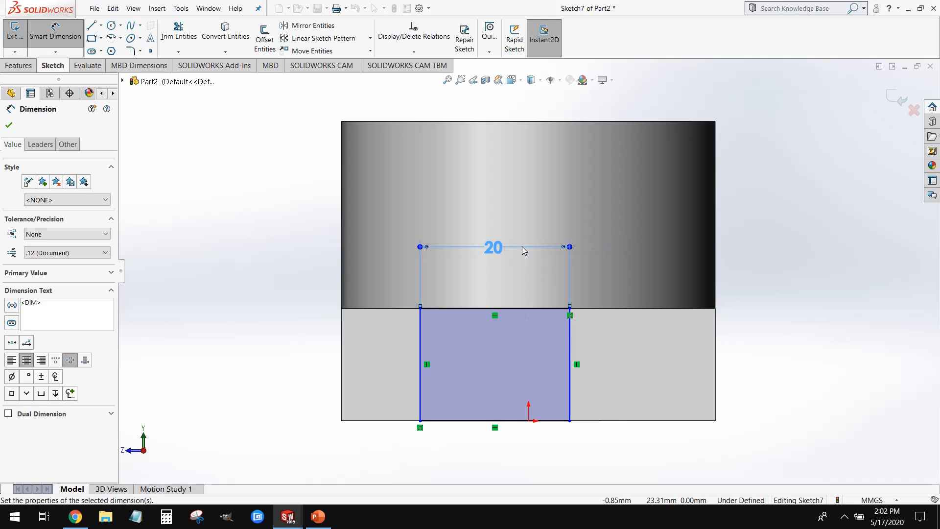
key(Escape)
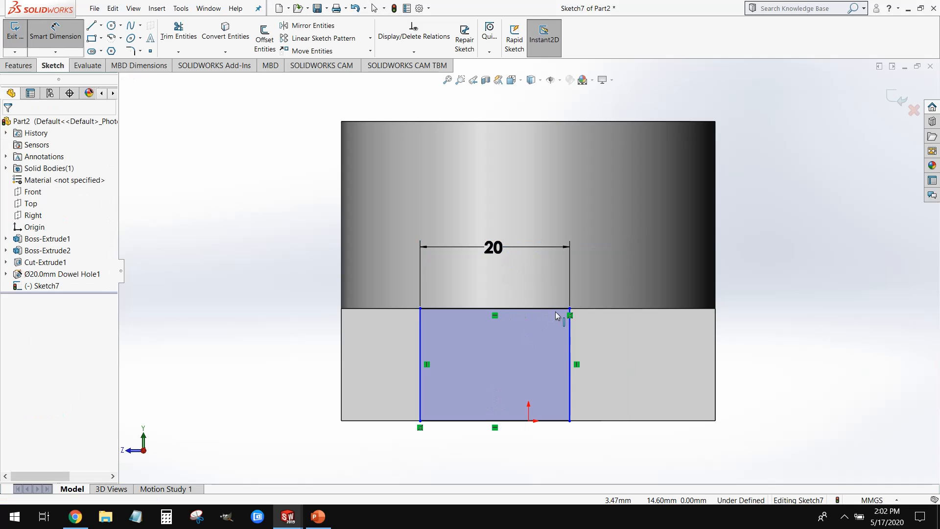
drag(569, 308, 601, 309)
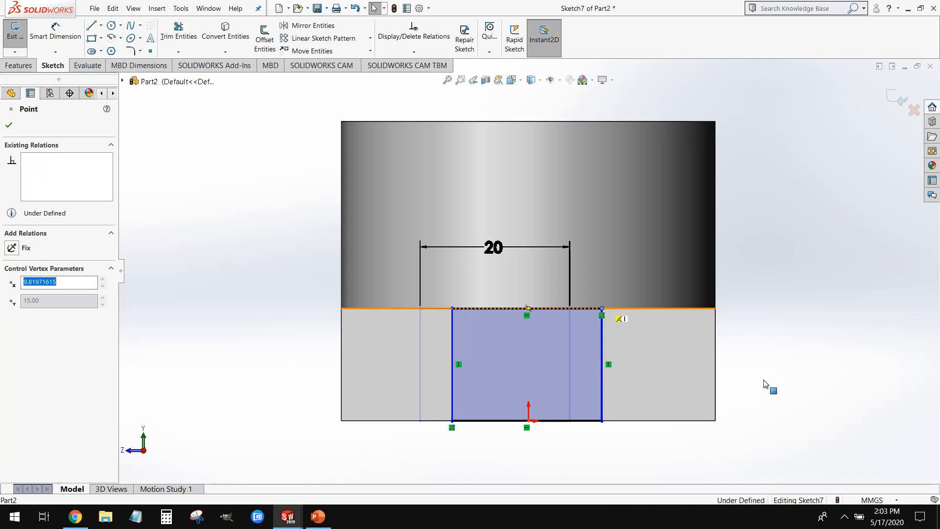
Dimension the rectangle's side line 15 mm from the nearest vertical edge of the end face.
click(52, 37)
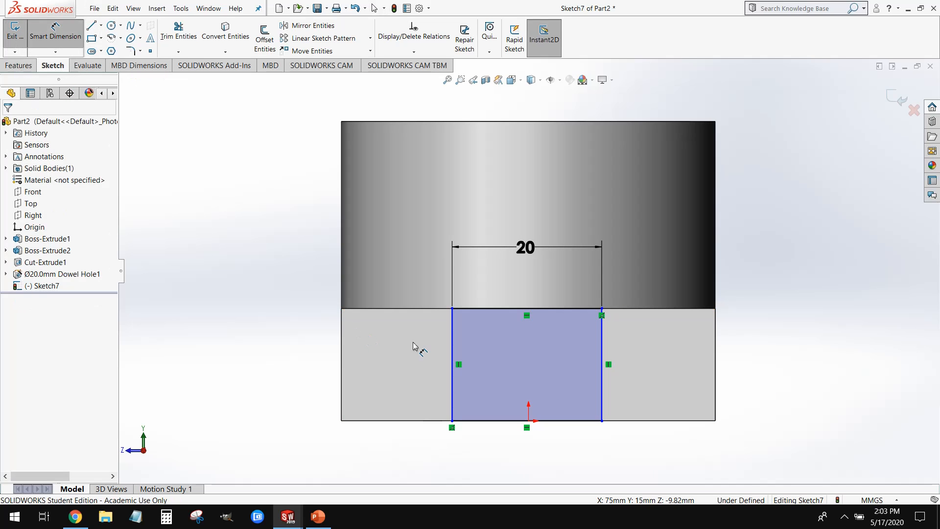
click(451, 352)
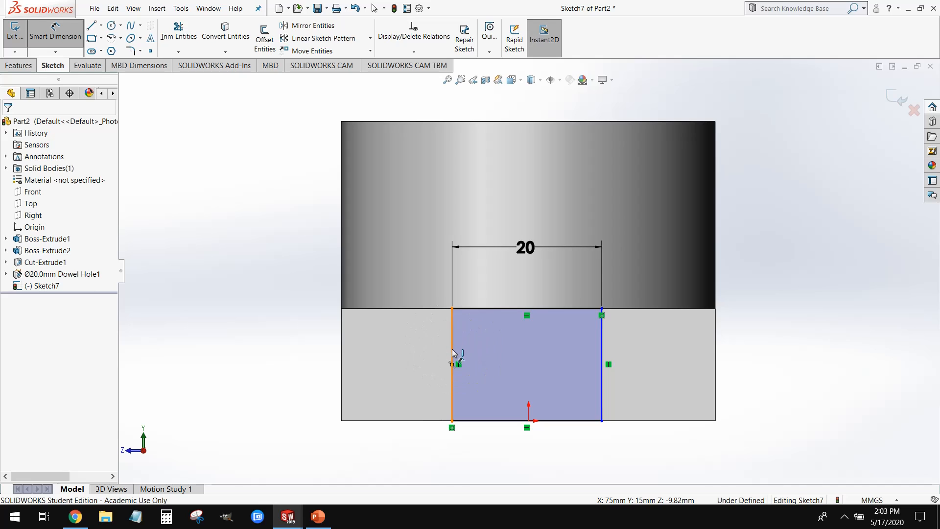
click(340, 351)
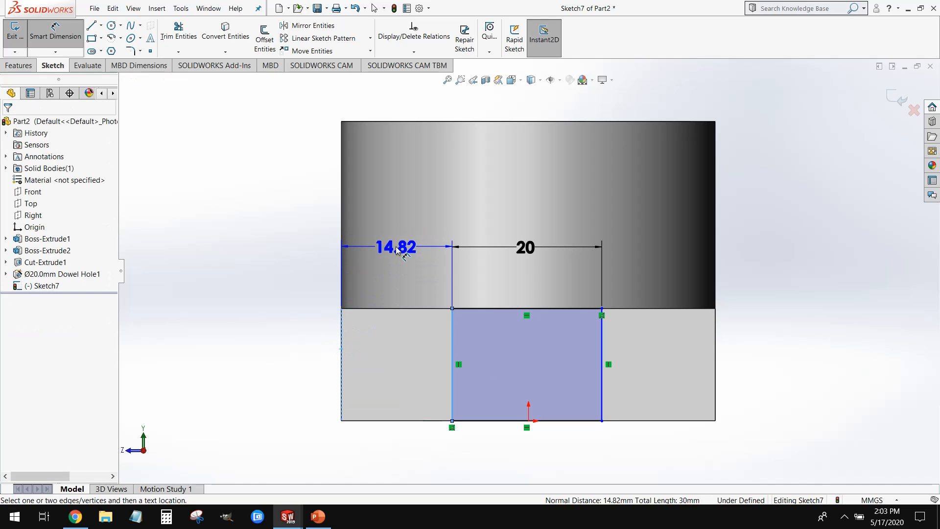
click(394, 252)
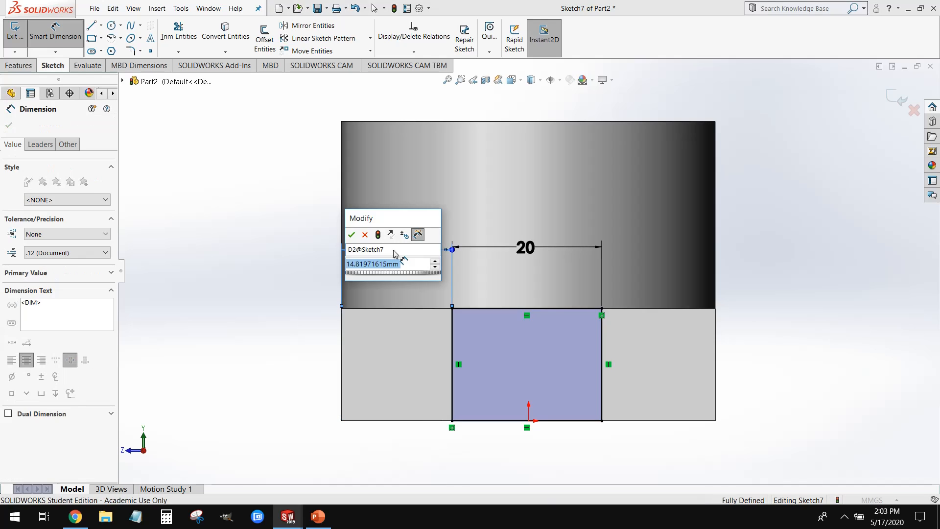
key(Return)
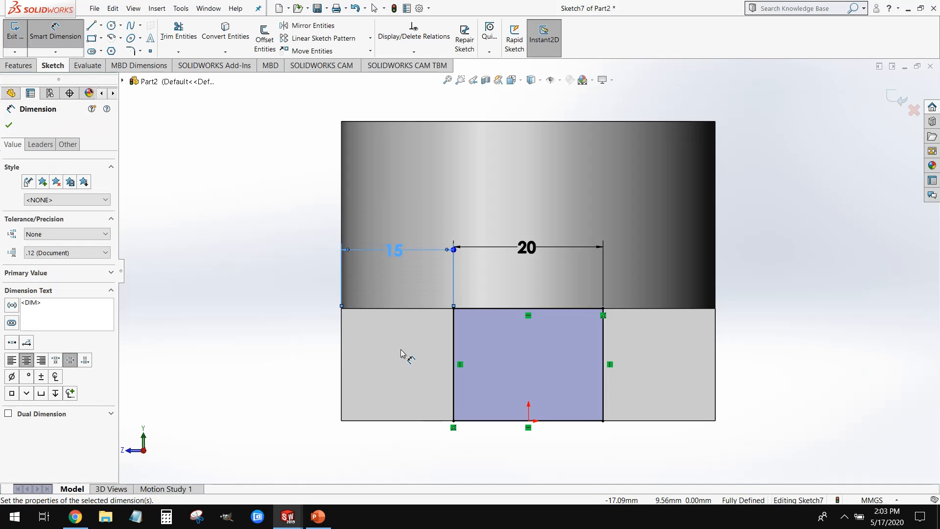
Cut-extrude the 20 mm wide rectangle with the Up To Next end condition, opening a slot into the dowel hole.
middle_drag(288, 361, 328, 399)
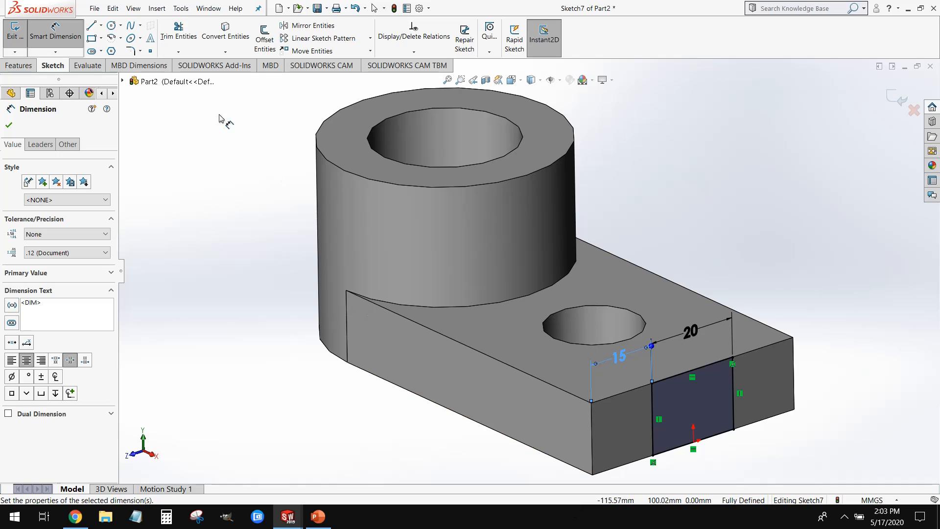
click(18, 66)
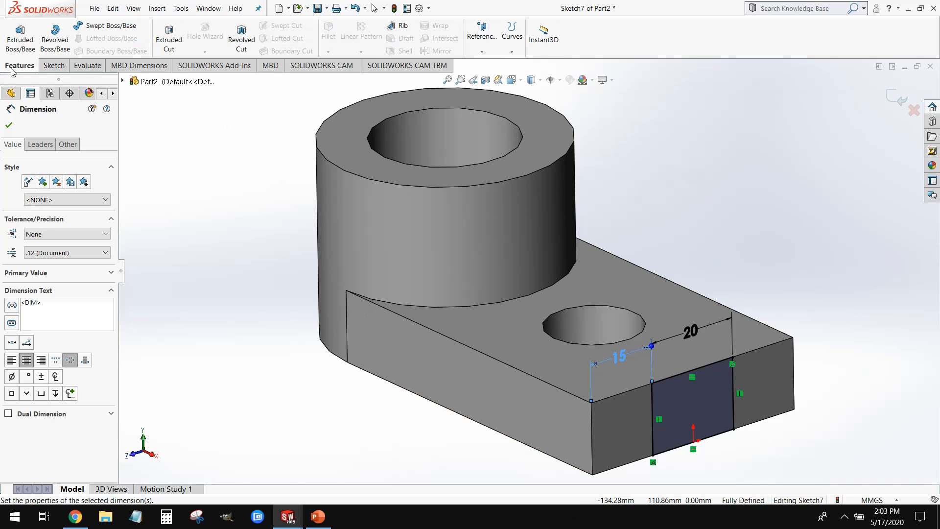
click(174, 40)
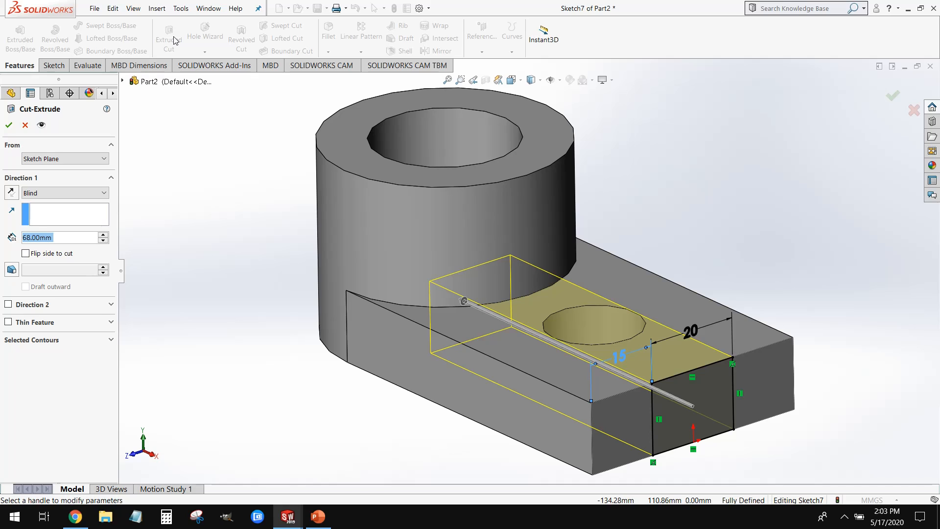
click(78, 193)
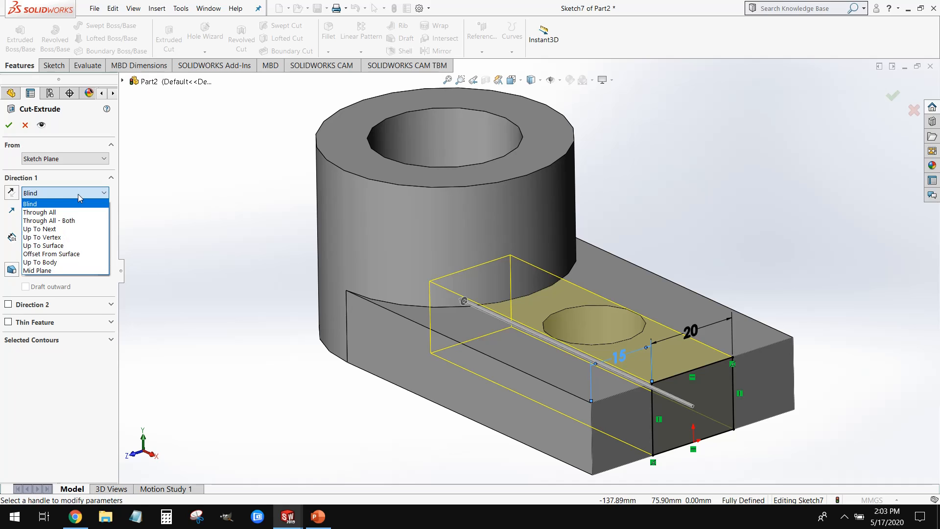
click(73, 232)
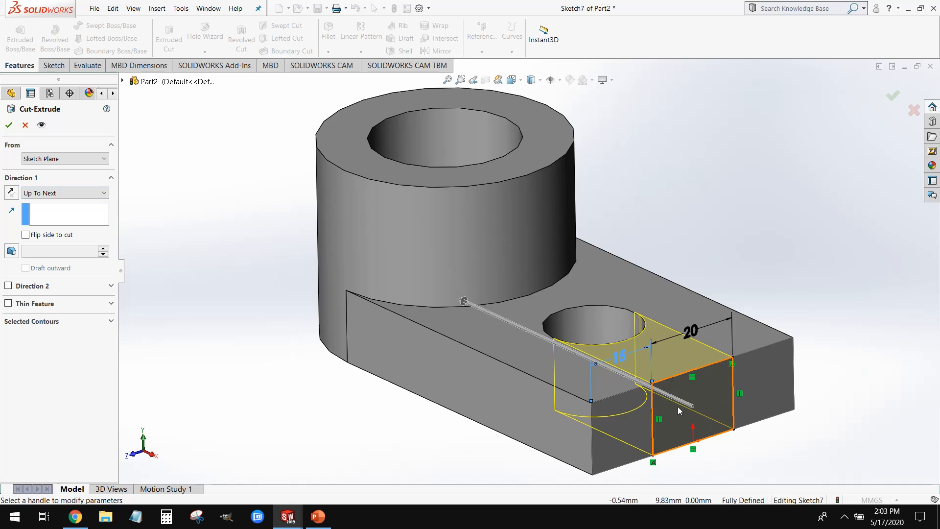
scroll(658, 361, down, 3)
middle_drag(604, 372, 475, 412)
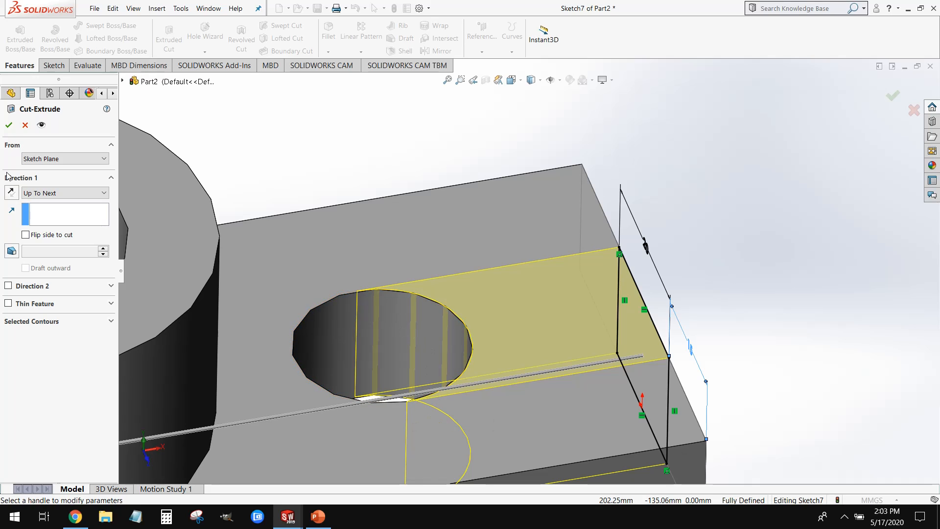
click(9, 125)
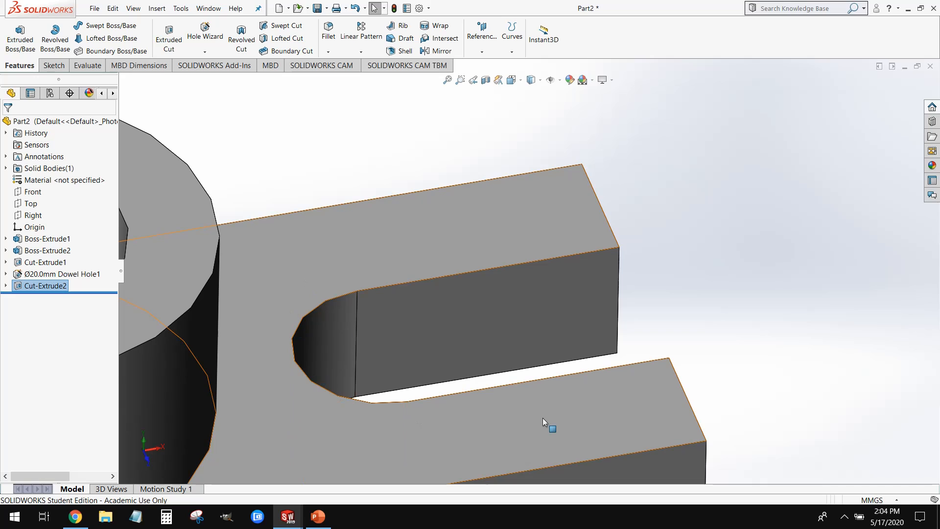
Examine the slotted bracket, check the material assigned in the finished LAB 3 part, and return to Part2.
scroll(656, 368, up, 3)
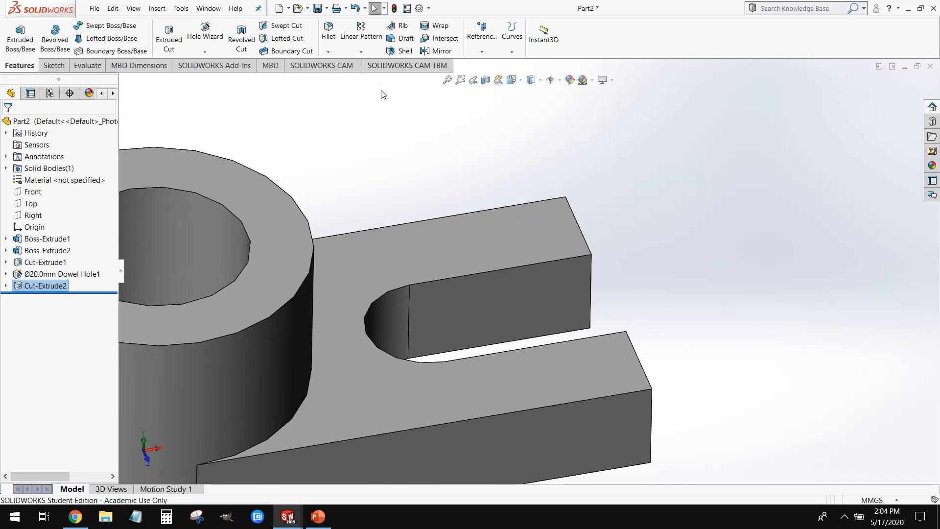
scroll(398, 181, up, 3)
middle_drag(366, 225, 258, 250)
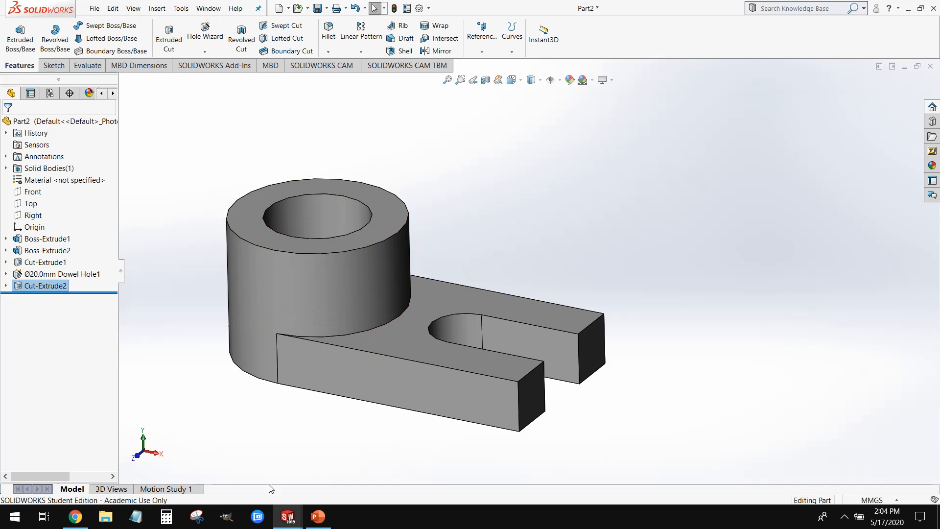
click(288, 516)
click(260, 488)
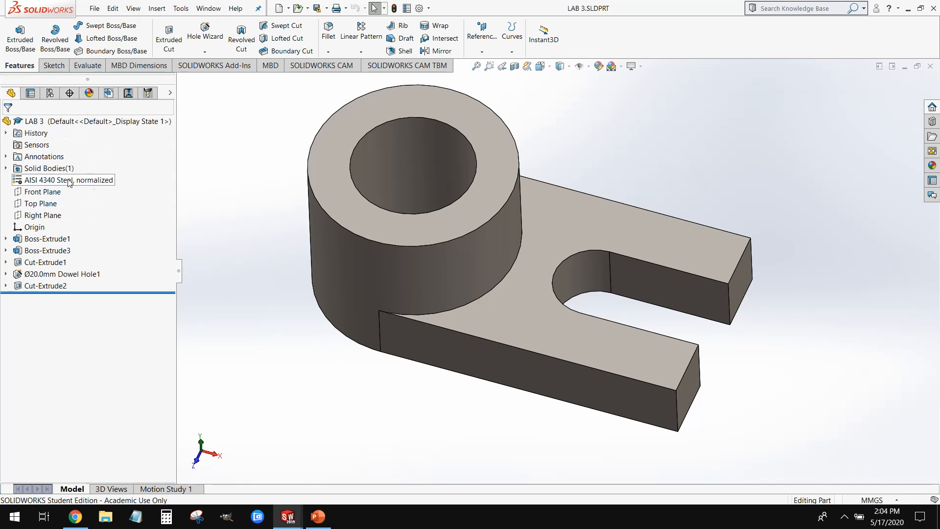
click(900, 67)
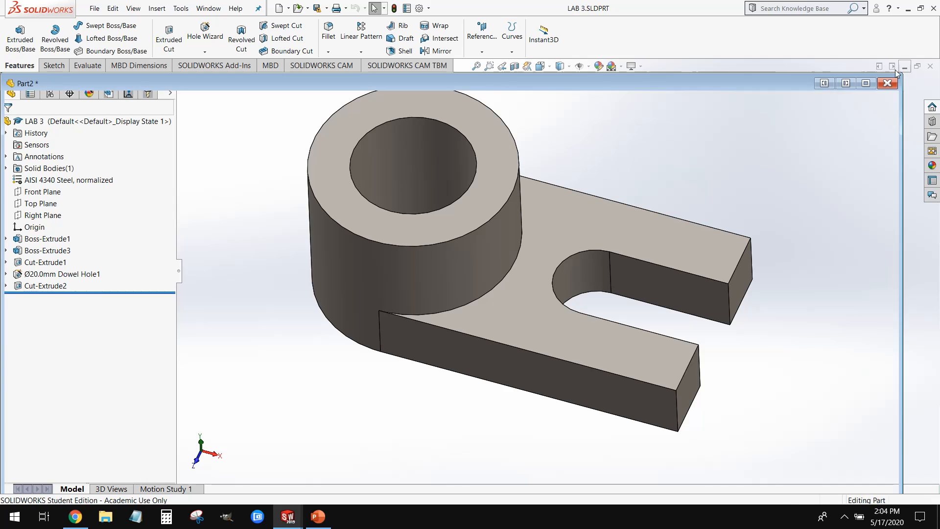
scroll(504, 343, up, 2)
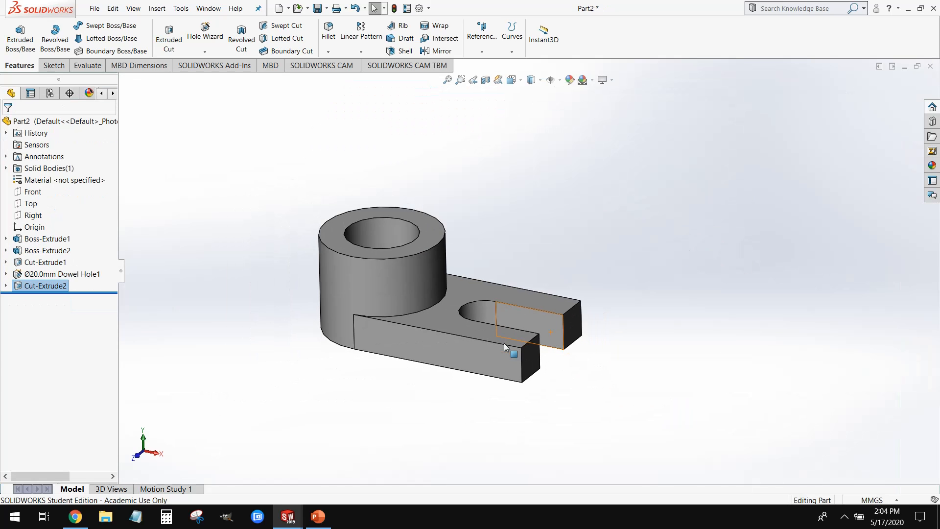
middle_drag(319, 285, 292, 289)
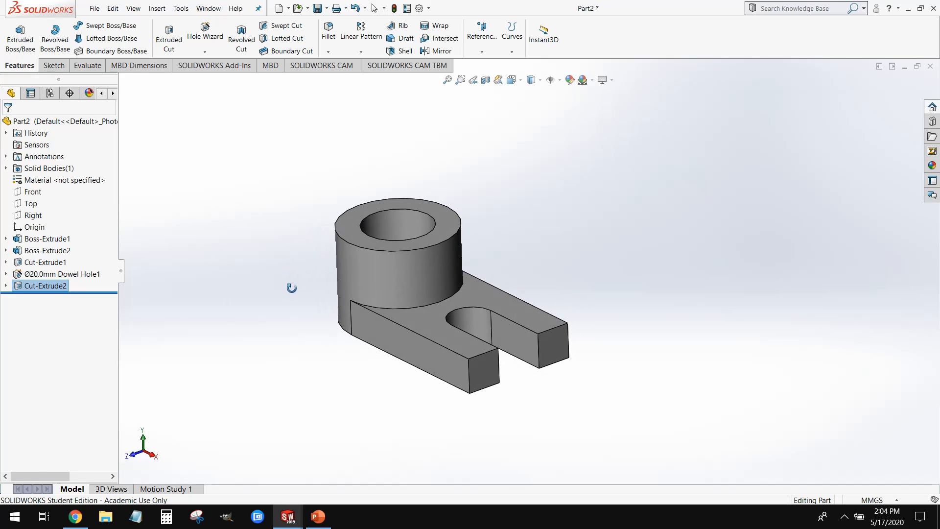
Compare the annealed and normalized variants of AISI 4340 Steel and assign AISI 4340 Steel, normalized as the part's material.
right_click(64, 188)
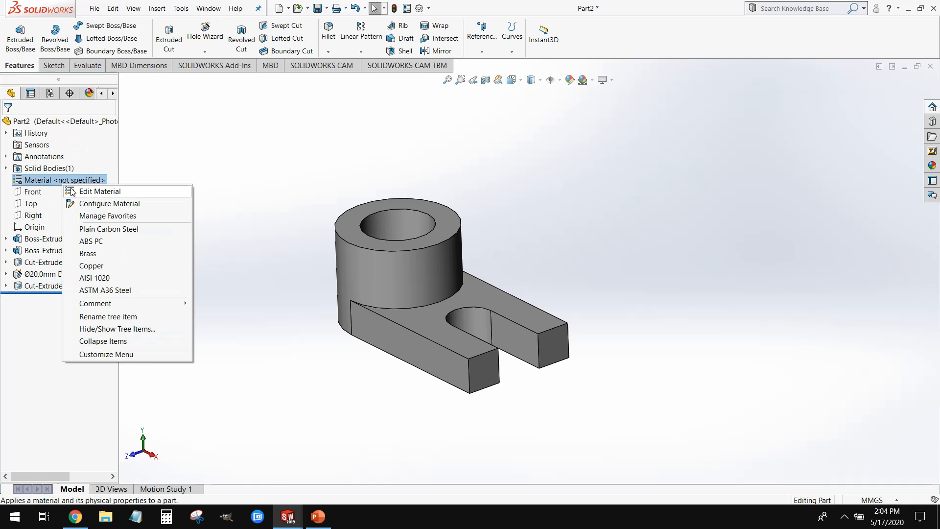
click(90, 192)
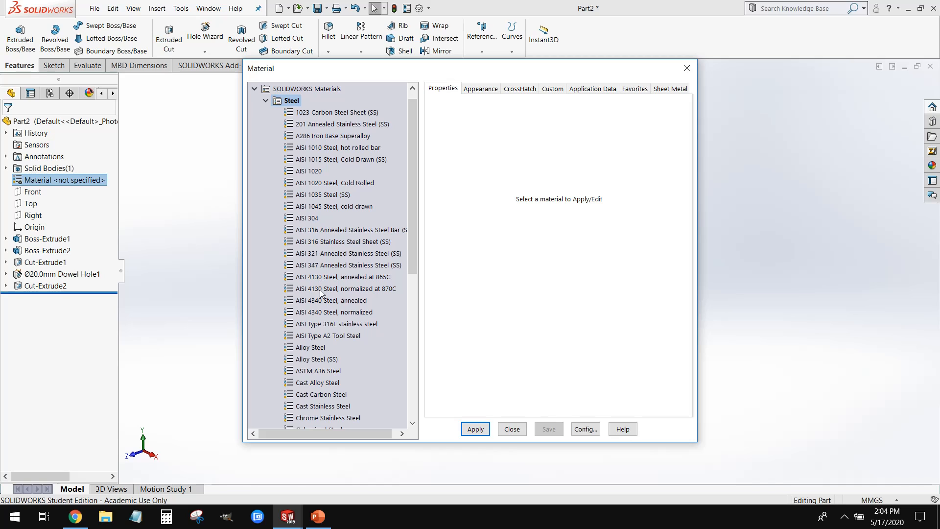
click(347, 302)
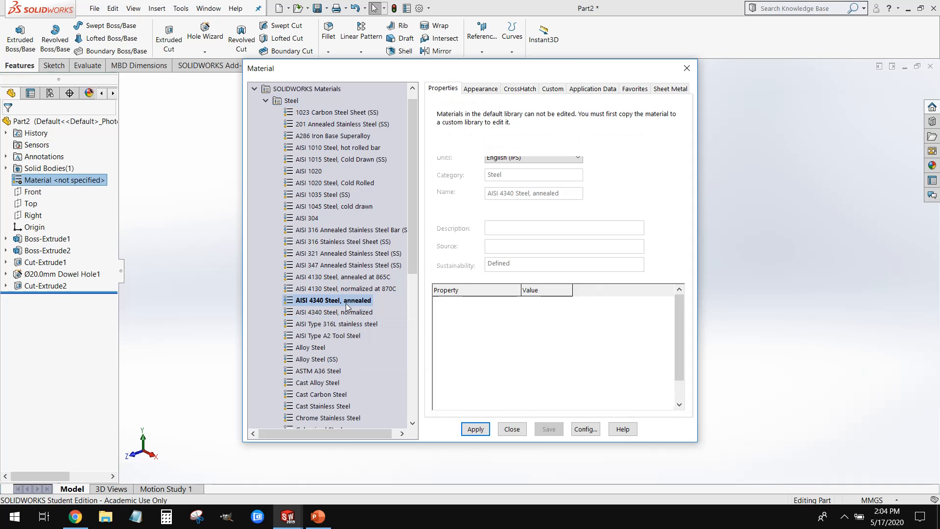
click(348, 307)
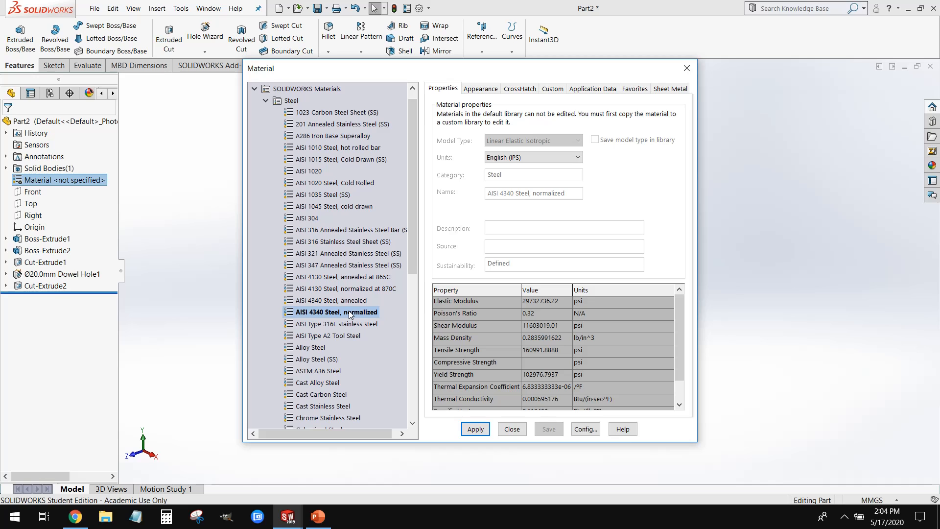
click(348, 301)
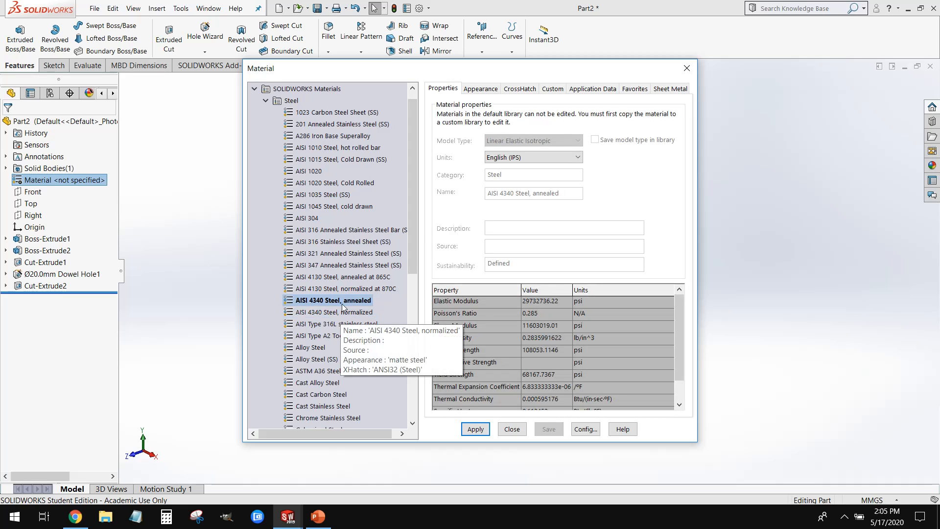
key(Down)
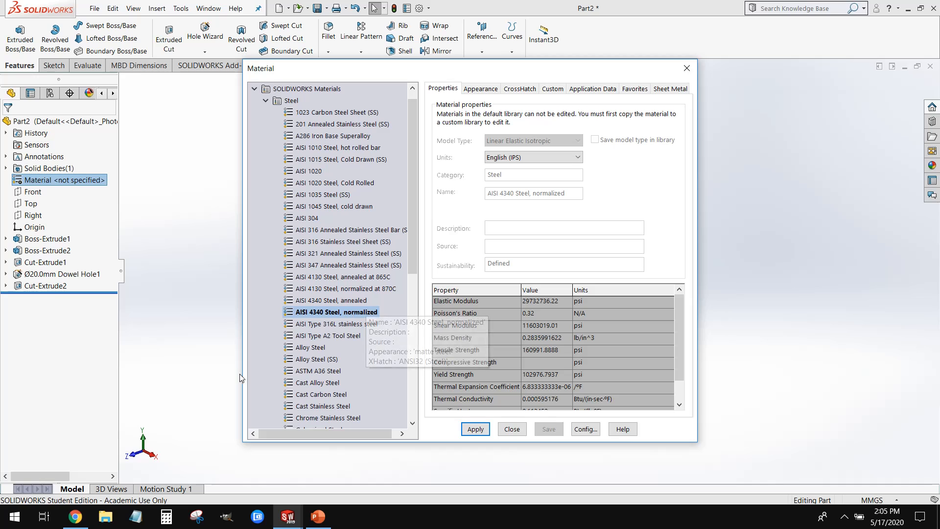
click(475, 428)
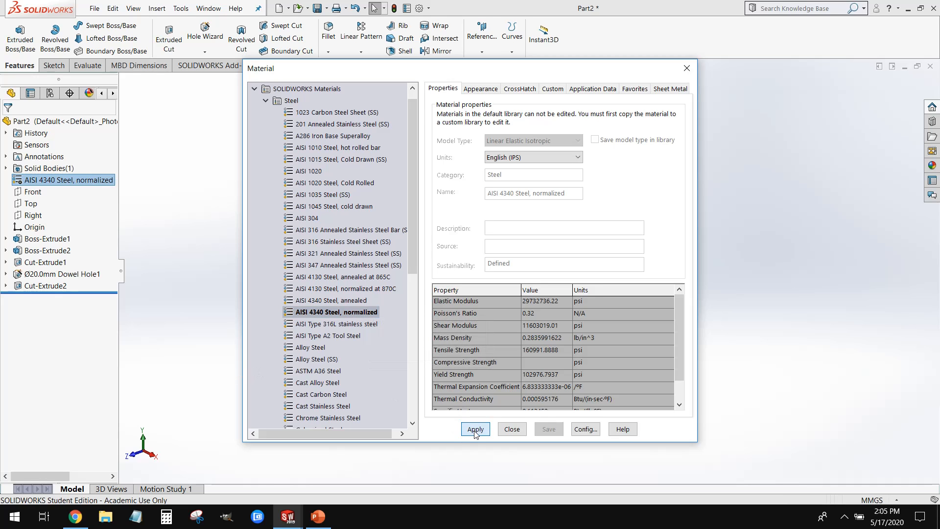
click(519, 430)
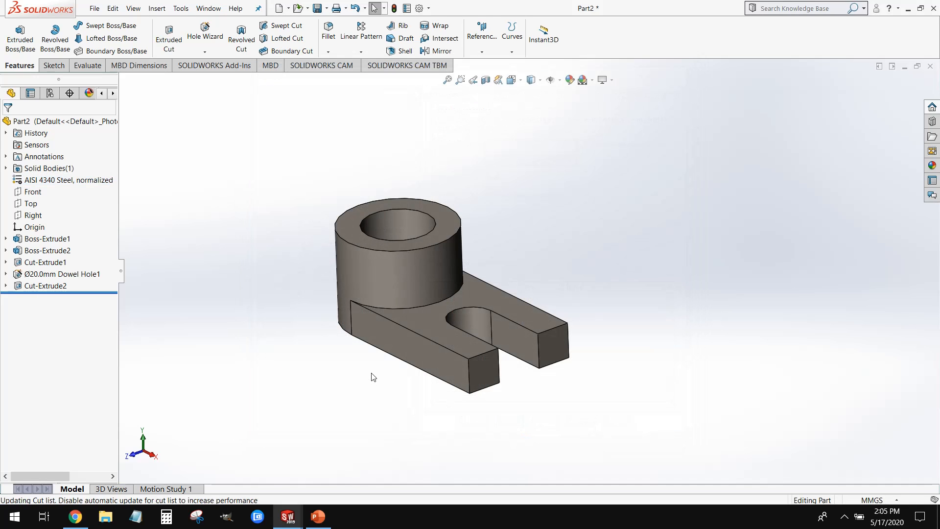
Inspect the finished bracket and bring up the evaluation tools for checking its mass properties.
middle_drag(388, 378, 382, 373)
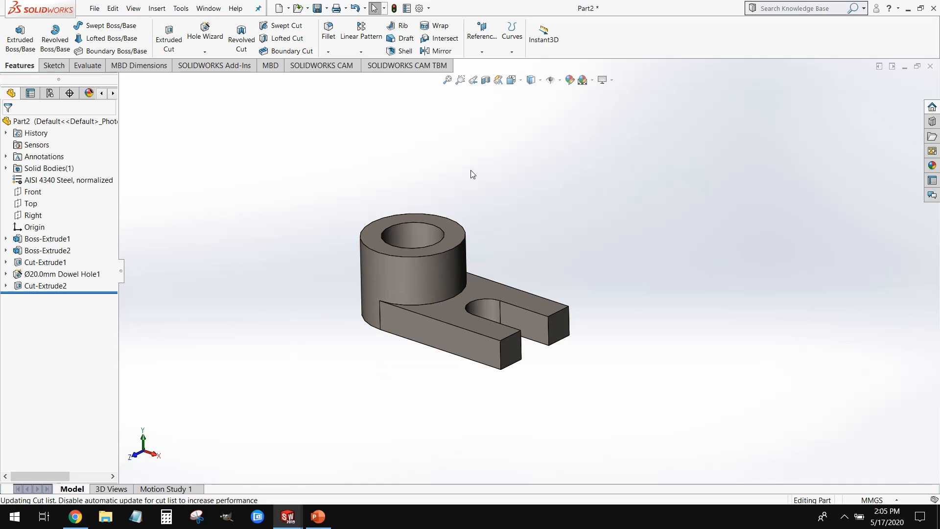
scroll(471, 172, down, 1)
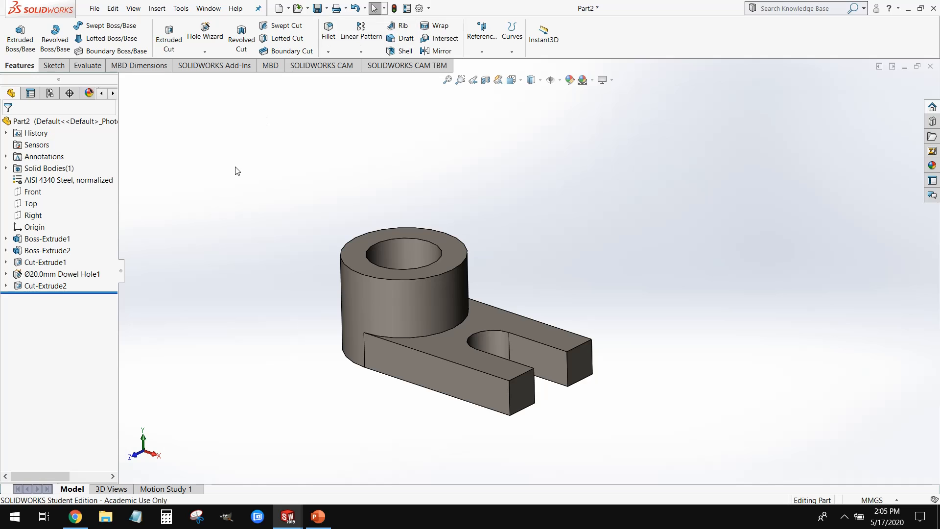
click(85, 68)
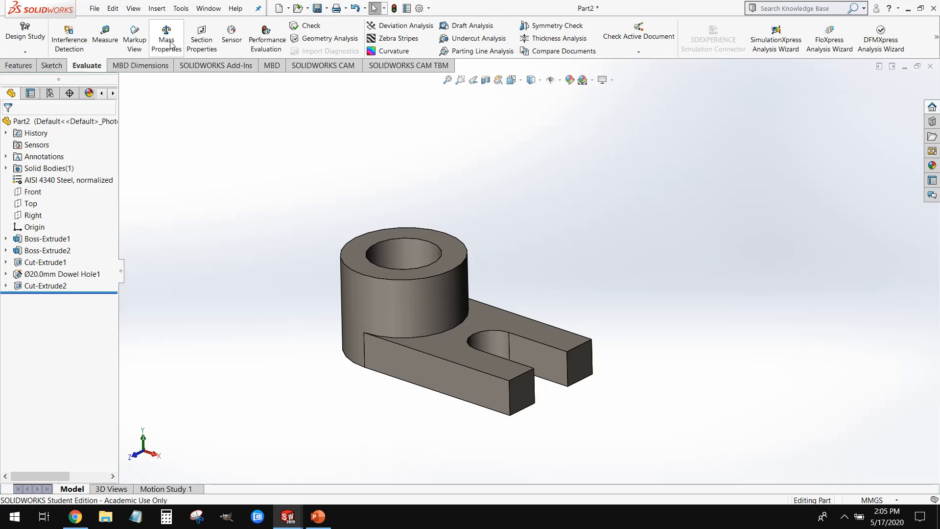